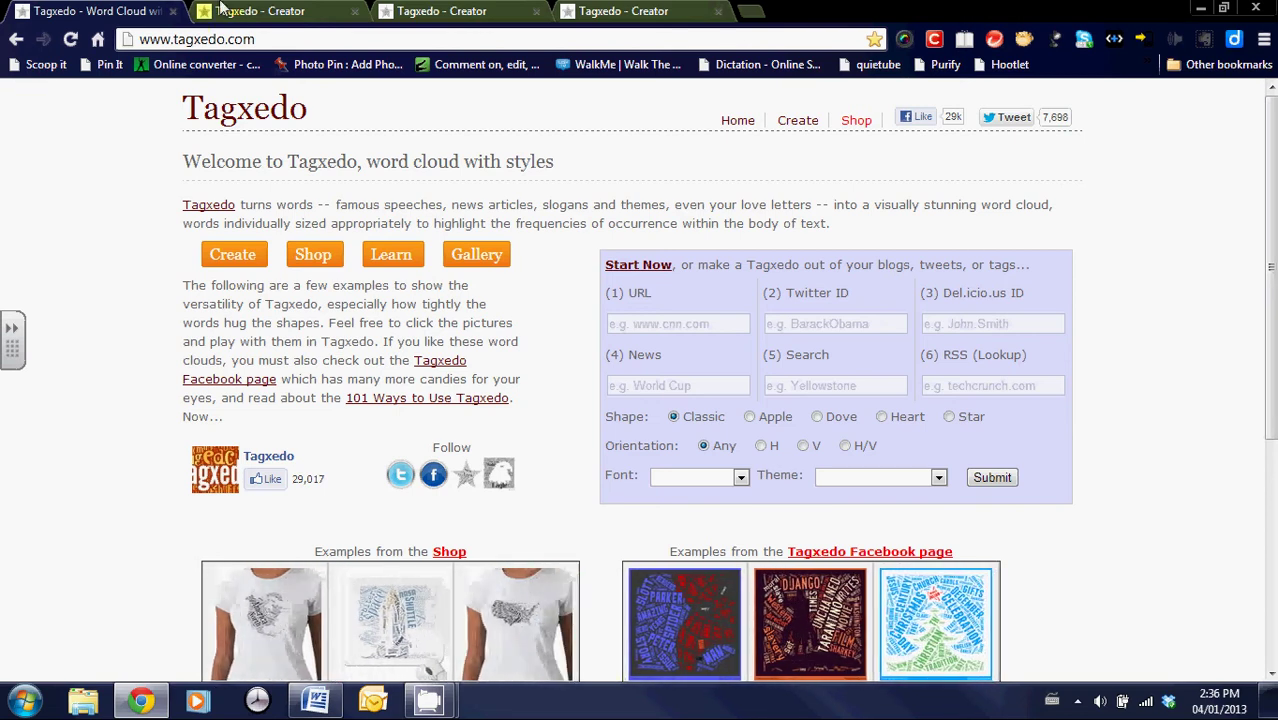
Browse the woodpecker, Harry Potter and camera example clouds, then return to the home page.
{"action": "left_click", "coordinate": [230, 10]}
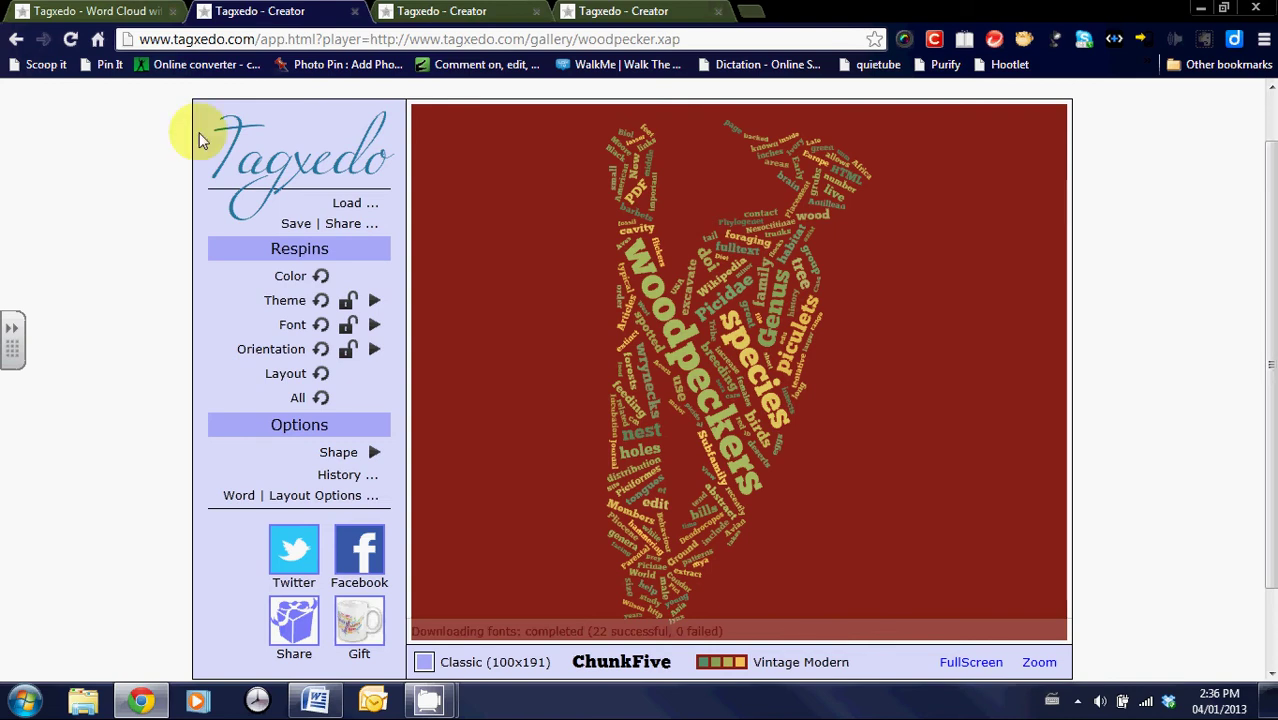
{"action": "left_click", "coordinate": [445, 12]}
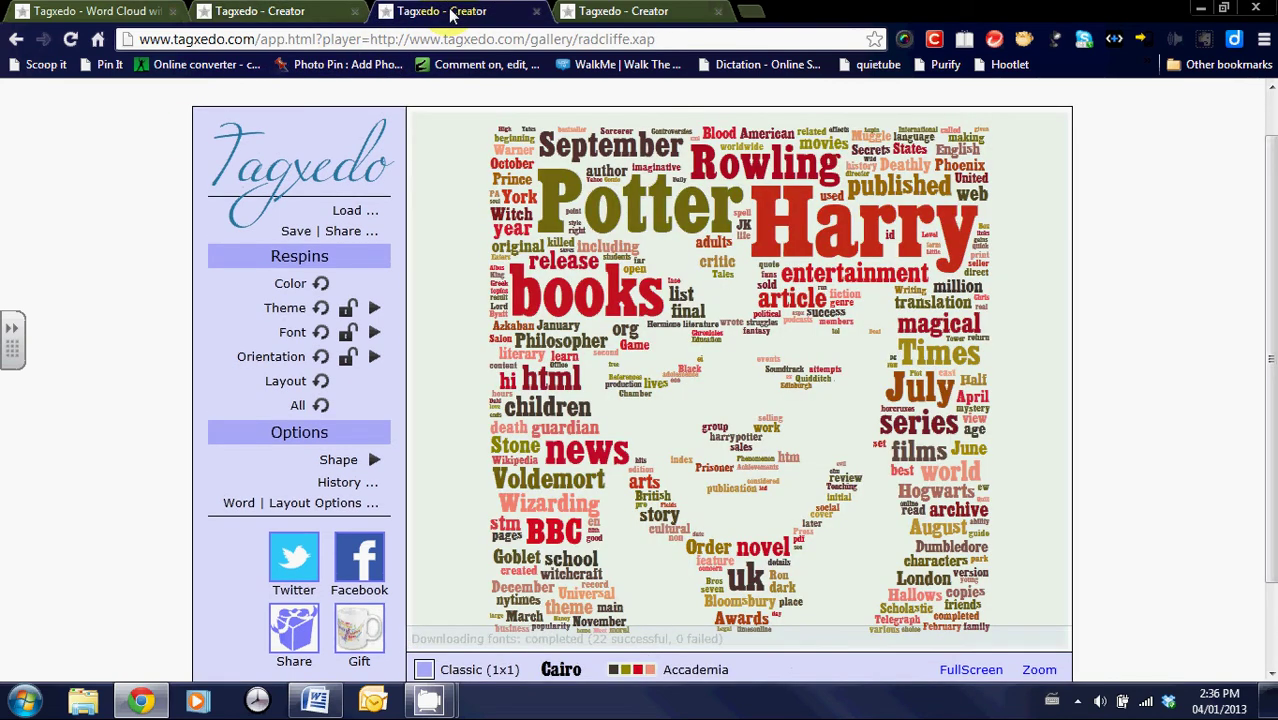
{"action": "left_click", "coordinate": [600, 14]}
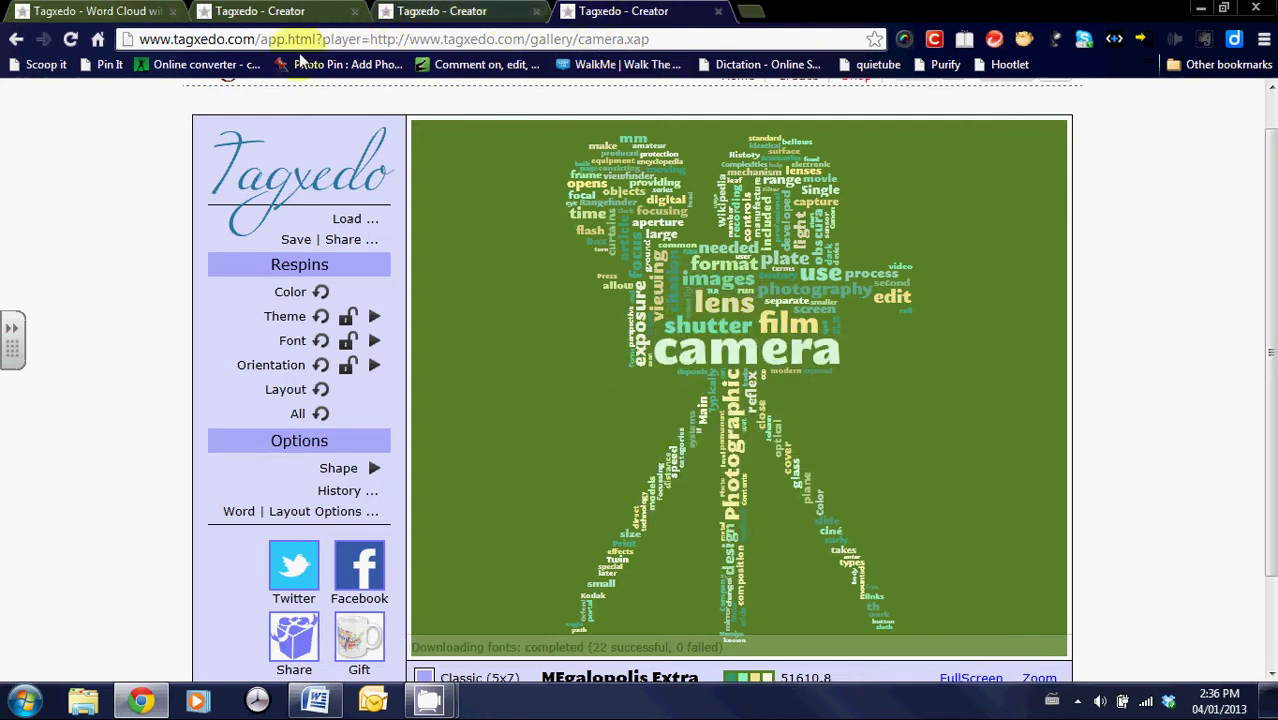
{"action": "left_click", "coordinate": [70, 10]}
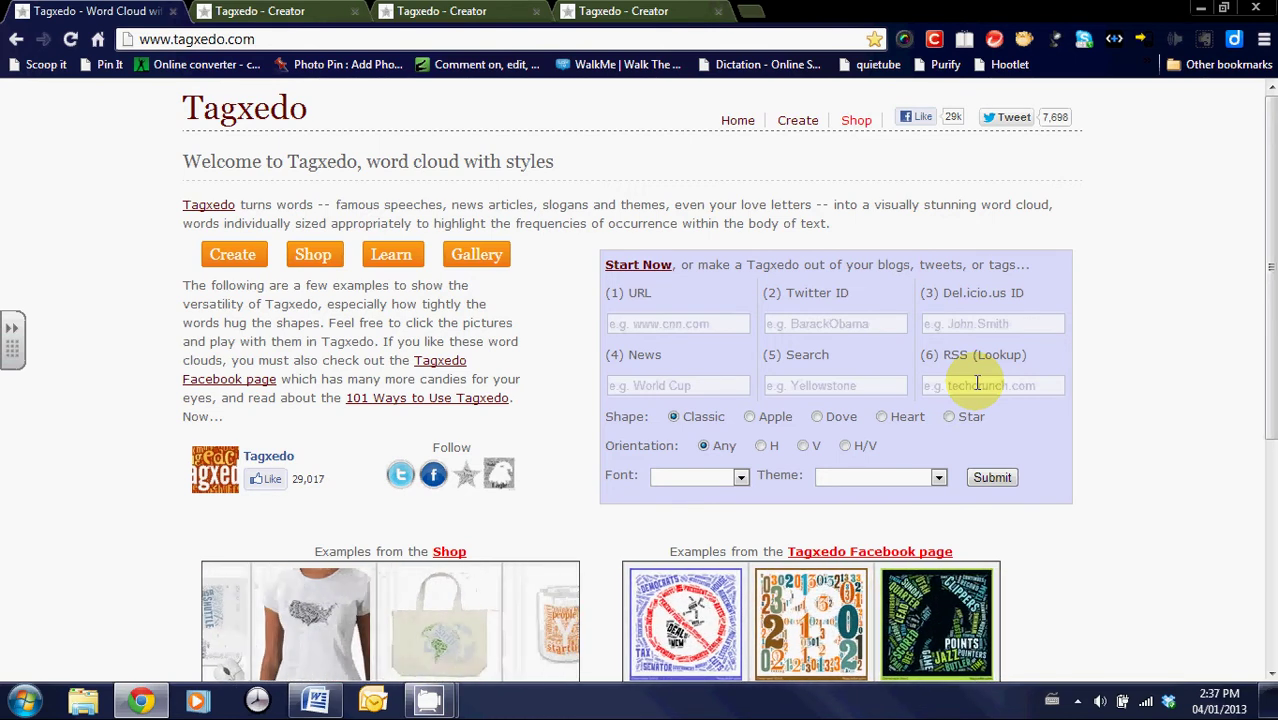
Start a new cloud in the Creator and bring up the Load Menu for custom text.
{"action": "left_click", "coordinate": [641, 270]}
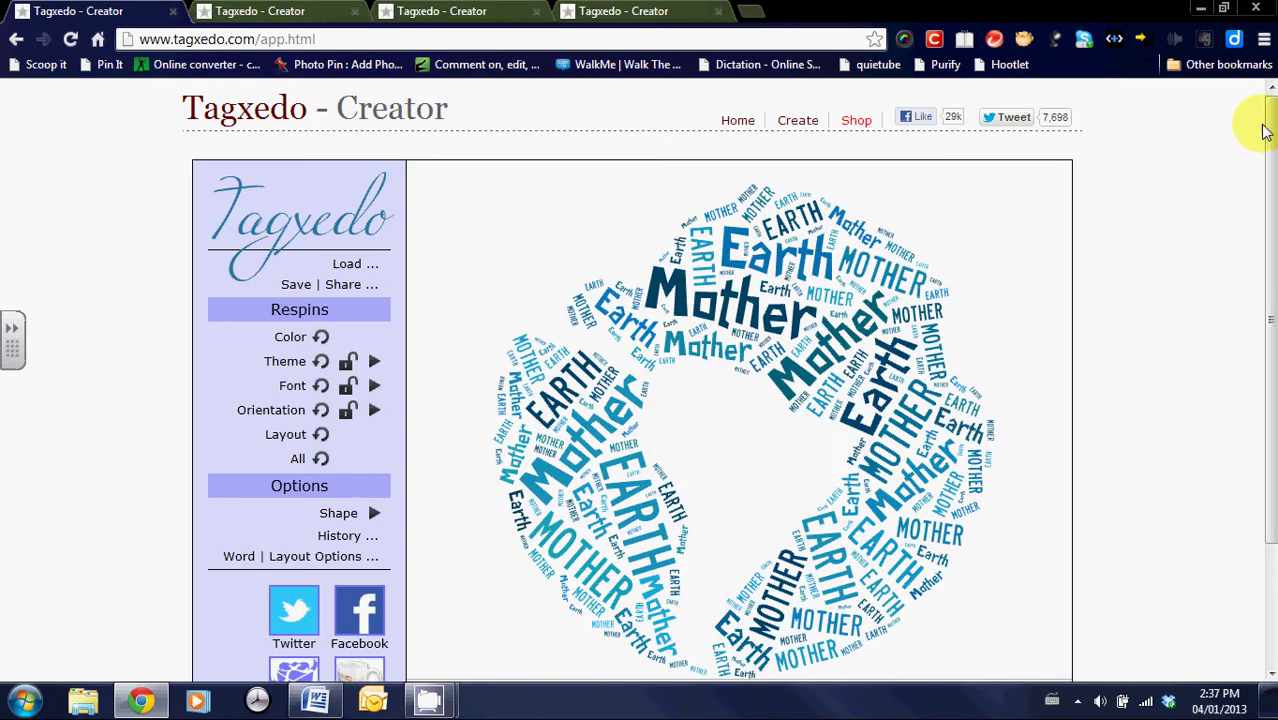
{"action": "left_click_drag", "start_coordinate": [1271, 121], "coordinate": [1270, 168]}
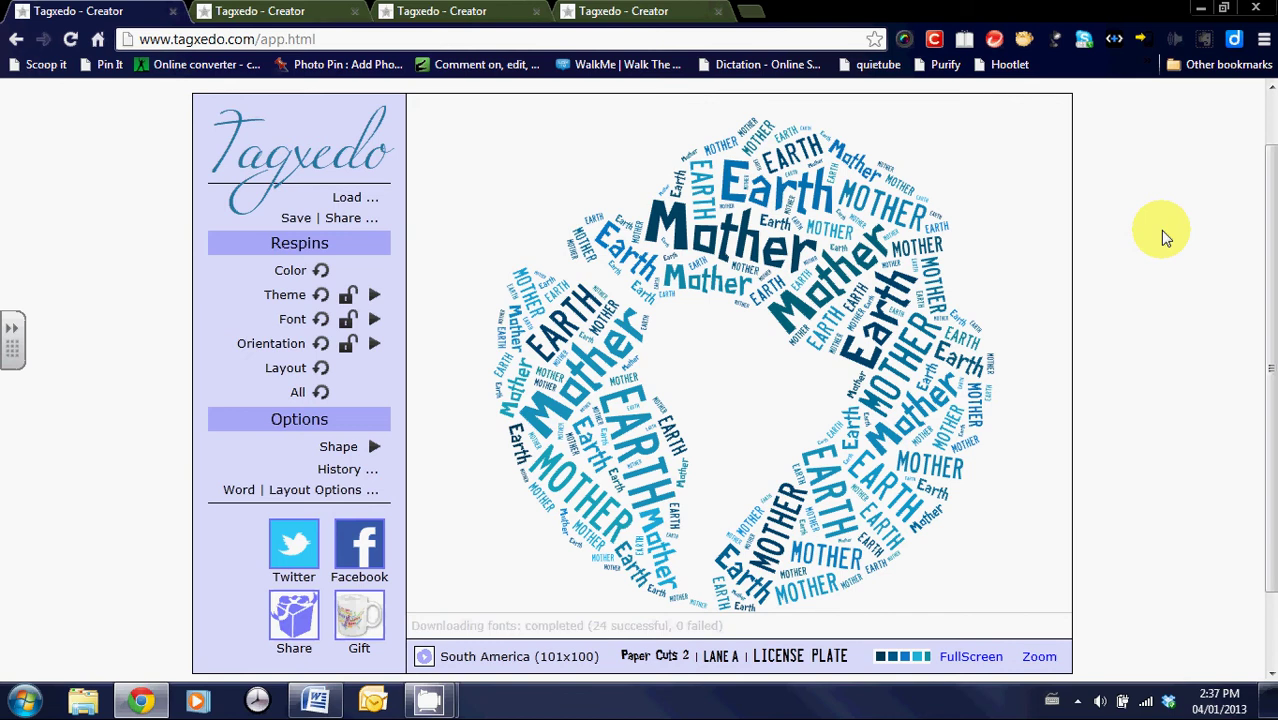
{"action": "left_click", "coordinate": [355, 198]}
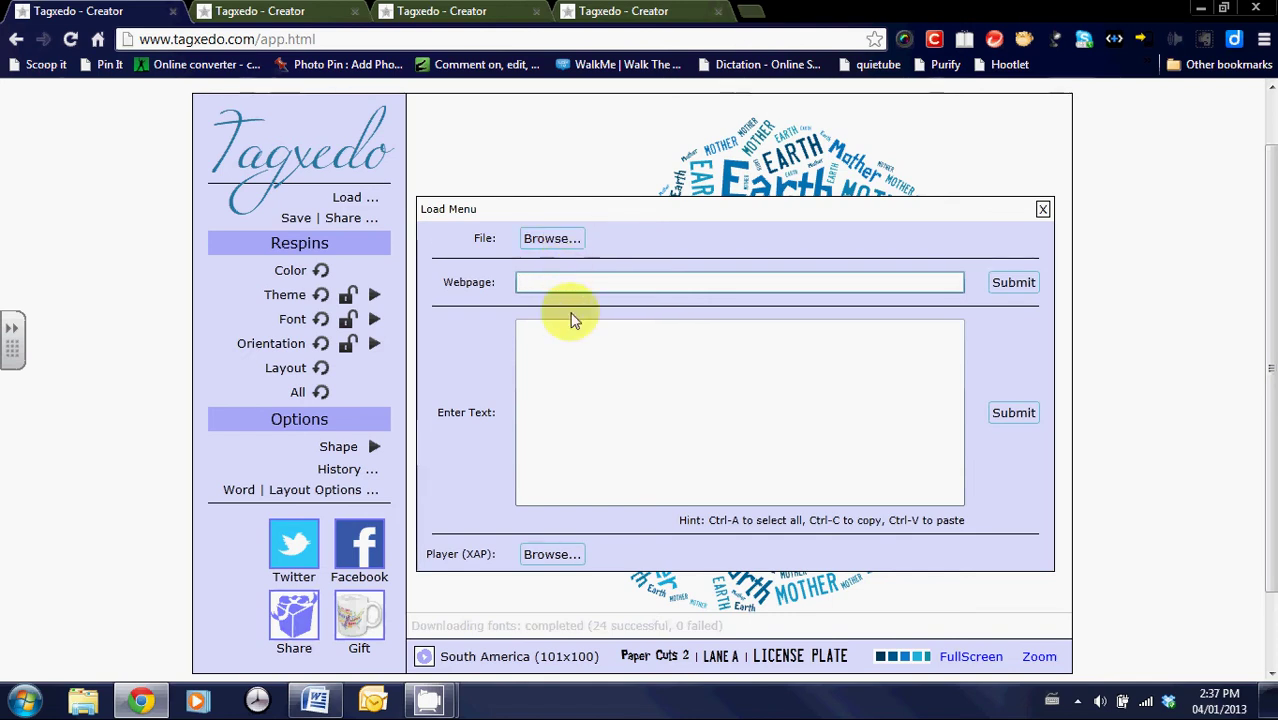
Enter 'Technology' and 'Web 2.0' as the cloud's text, submit, and close the Load Menu.
{"action": "left_click", "coordinate": [576, 352]}
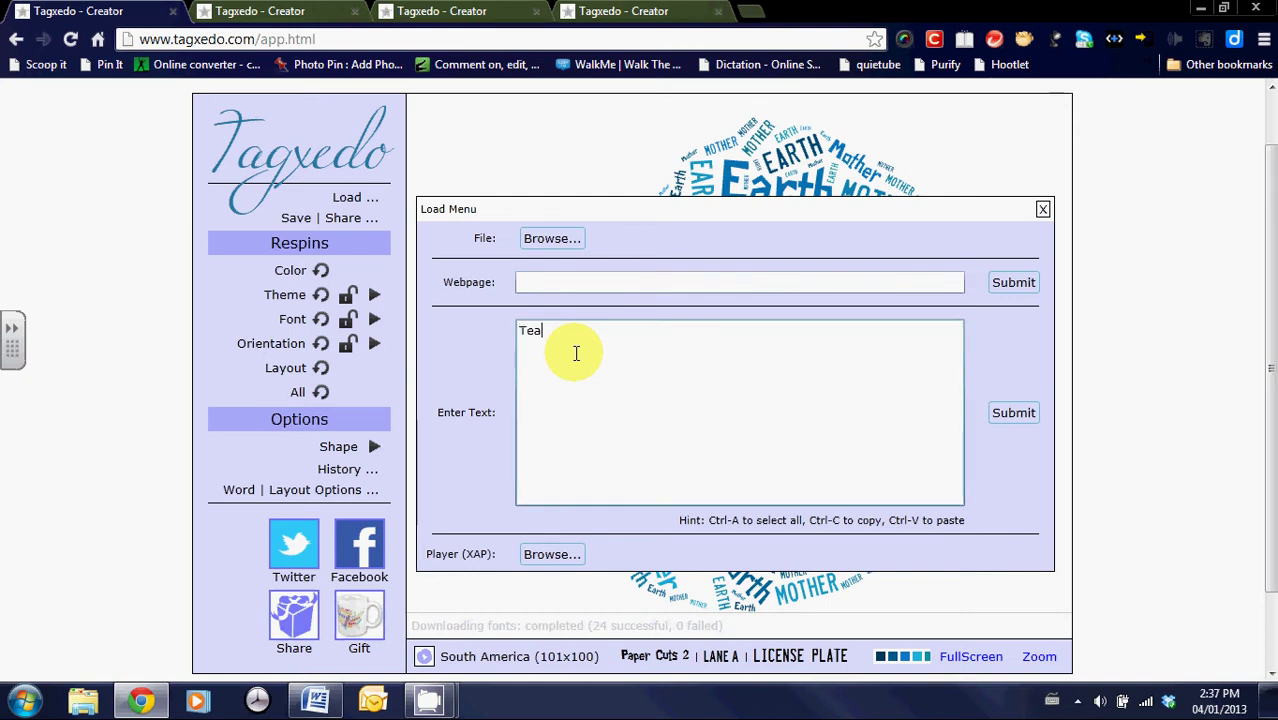
{"action": "type", "text": "Tea"}
{"action": "key", "text": "BackSpace"}
{"action": "type", "text": "chnology"}
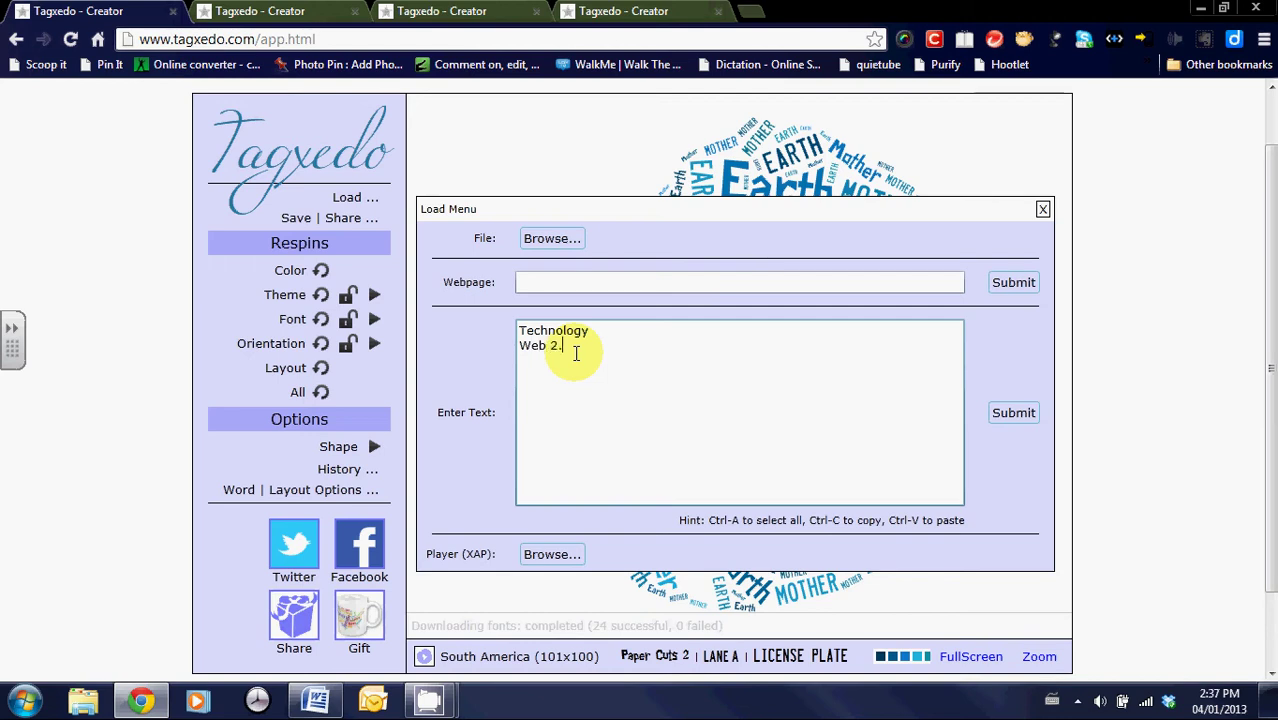
{"action": "left_click", "coordinate": [1006, 414]}
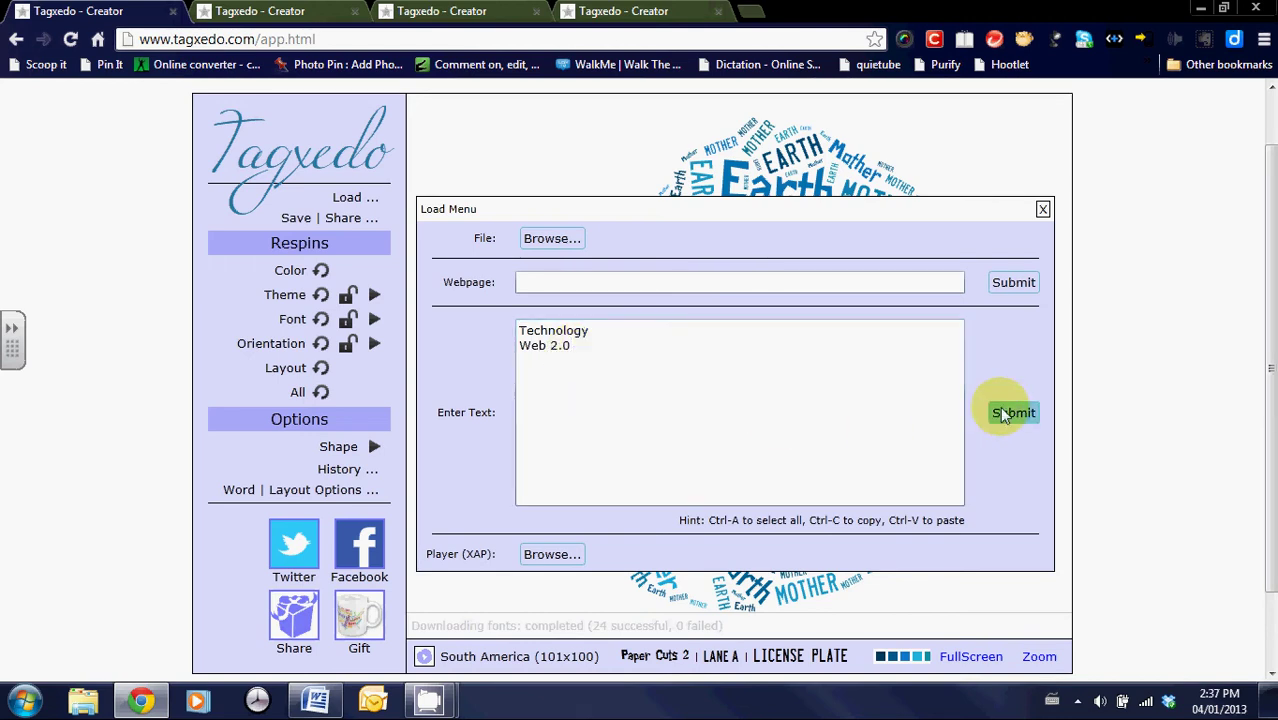
{"action": "left_click", "coordinate": [1042, 209]}
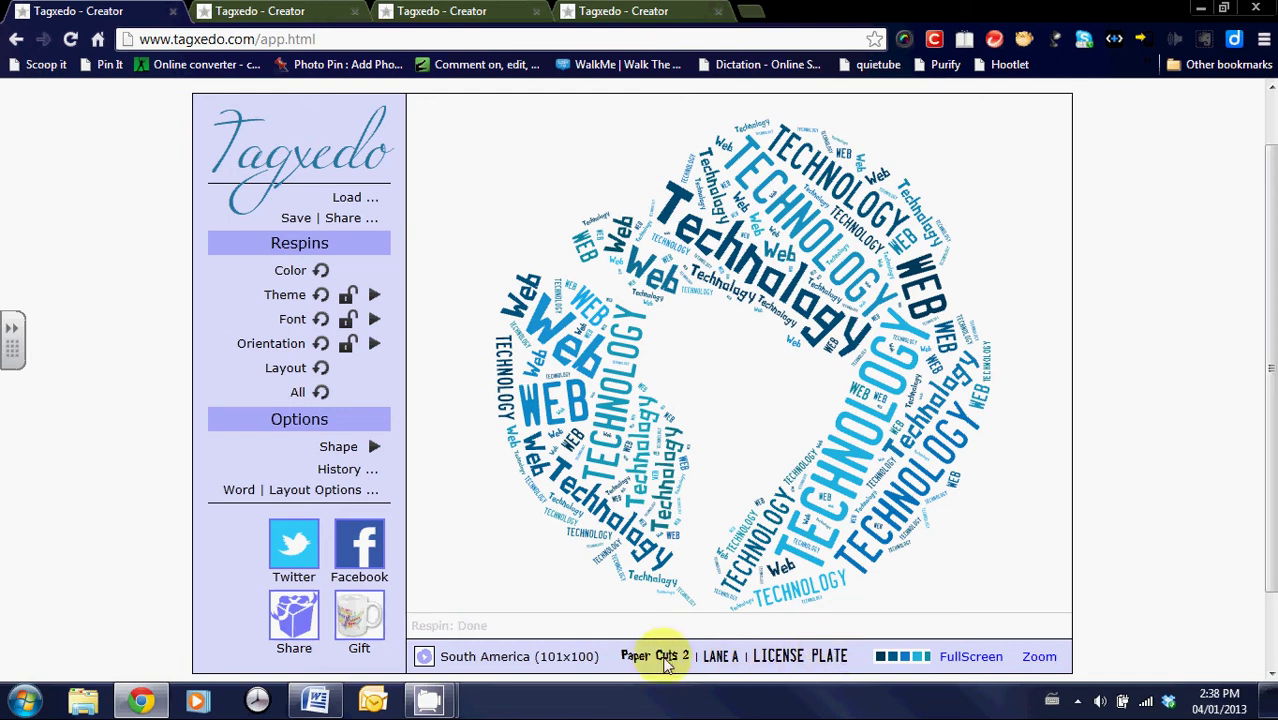
{"action": "left_click", "coordinate": [970, 660]}
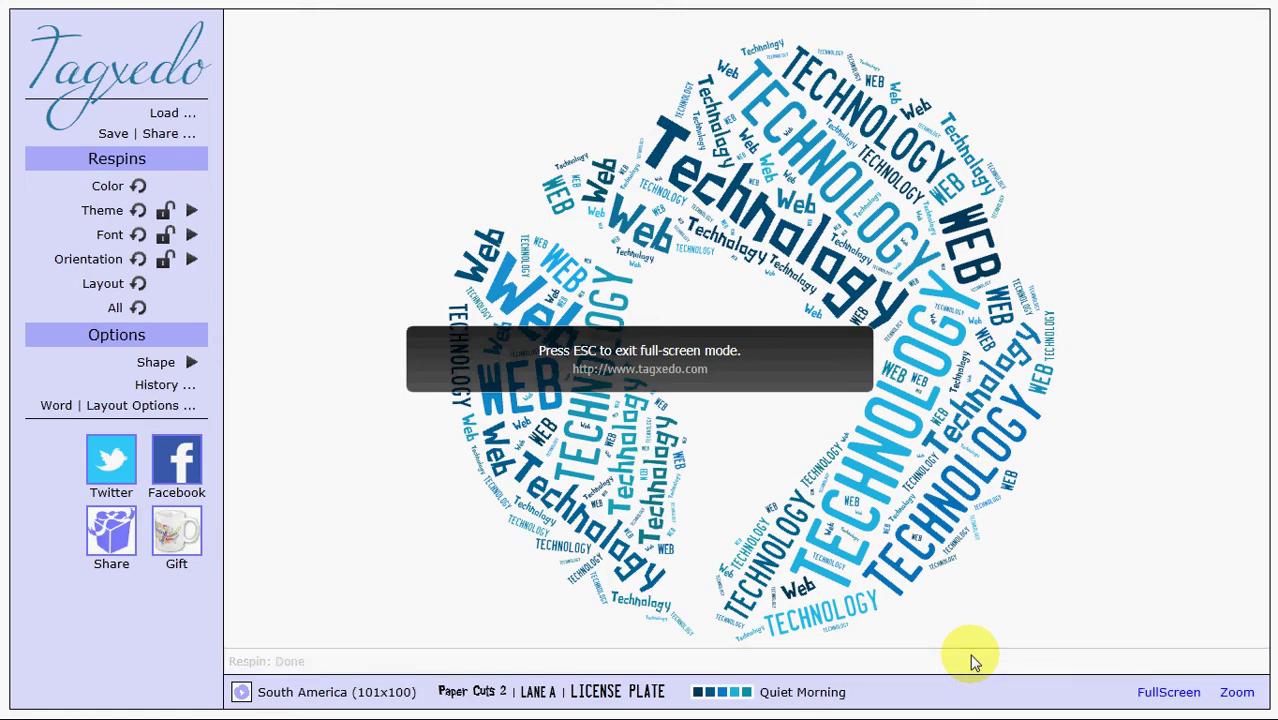
{"action": "key", "text": "Escape"}
{"action": "left_click", "coordinate": [1038, 656]}
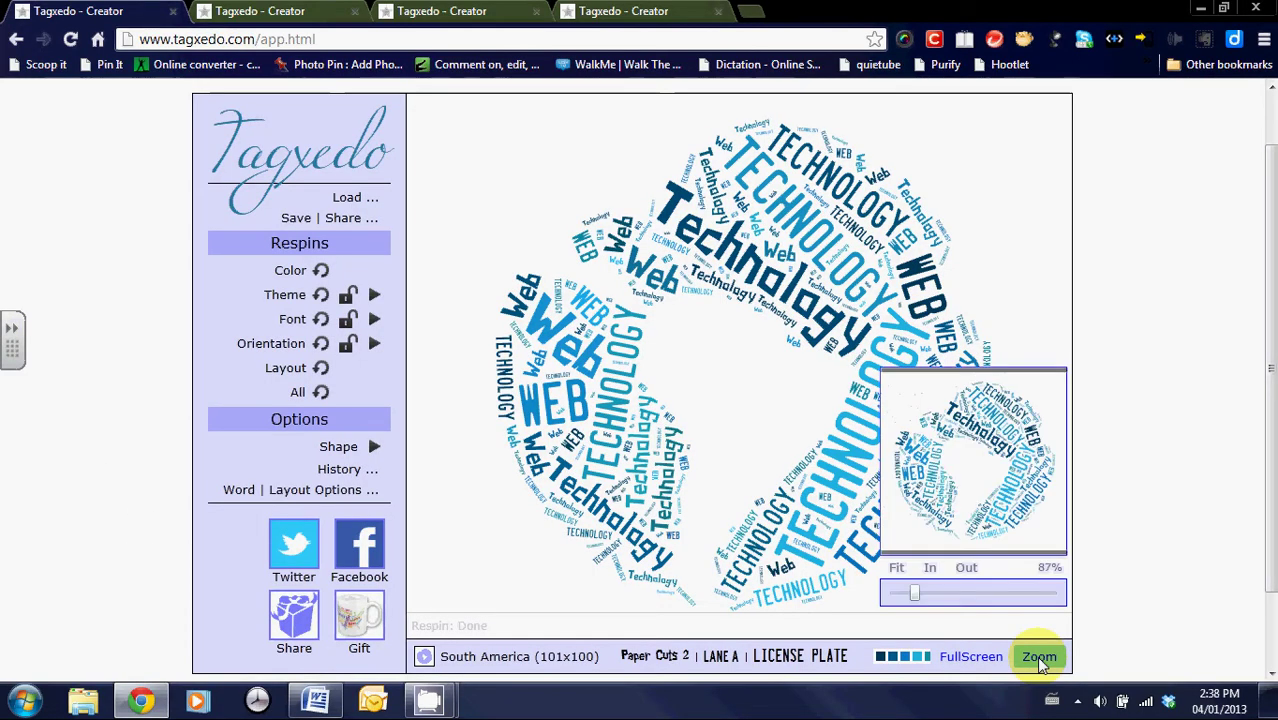
{"action": "mouse_move", "coordinate": [914, 593]}
{"action": "left_mouse_down"}
{"action": "mouse_move", "coordinate": [947, 598]}
{"action": "mouse_move", "coordinate": [902, 593]}
{"action": "mouse_move", "coordinate": [917, 597]}
{"action": "left_mouse_up"}
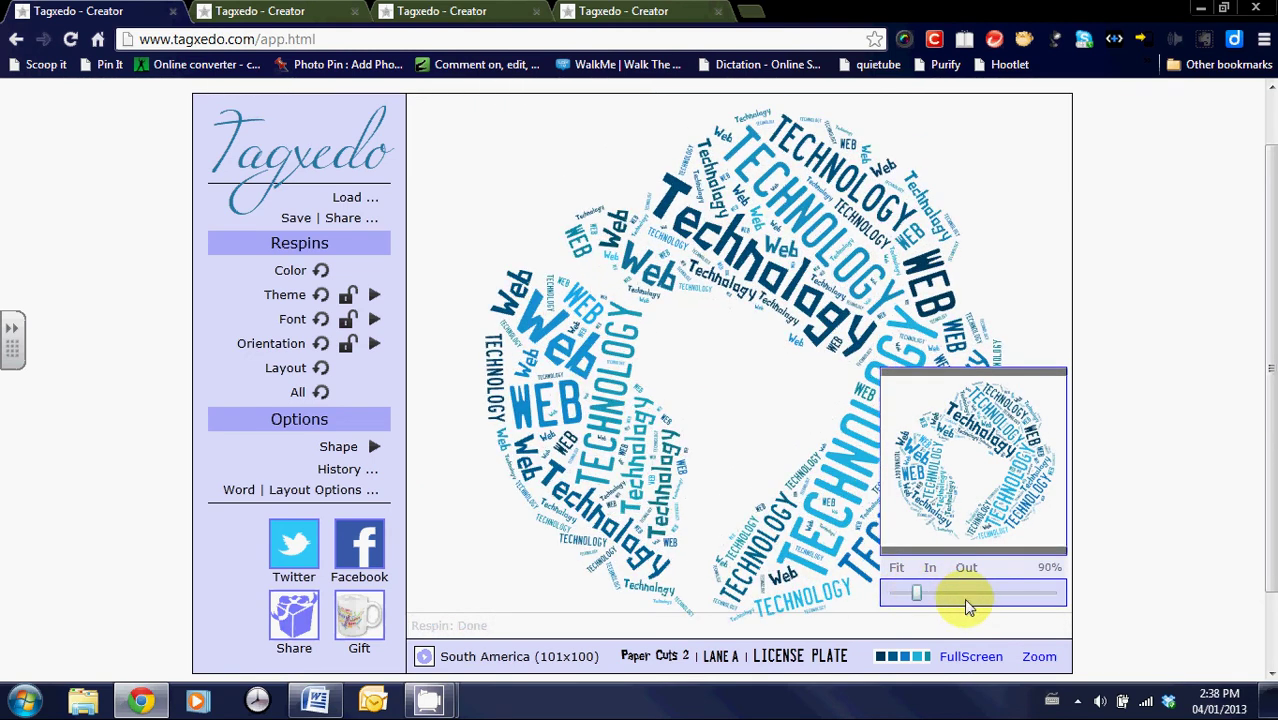
{"action": "left_click", "coordinate": [1039, 656]}
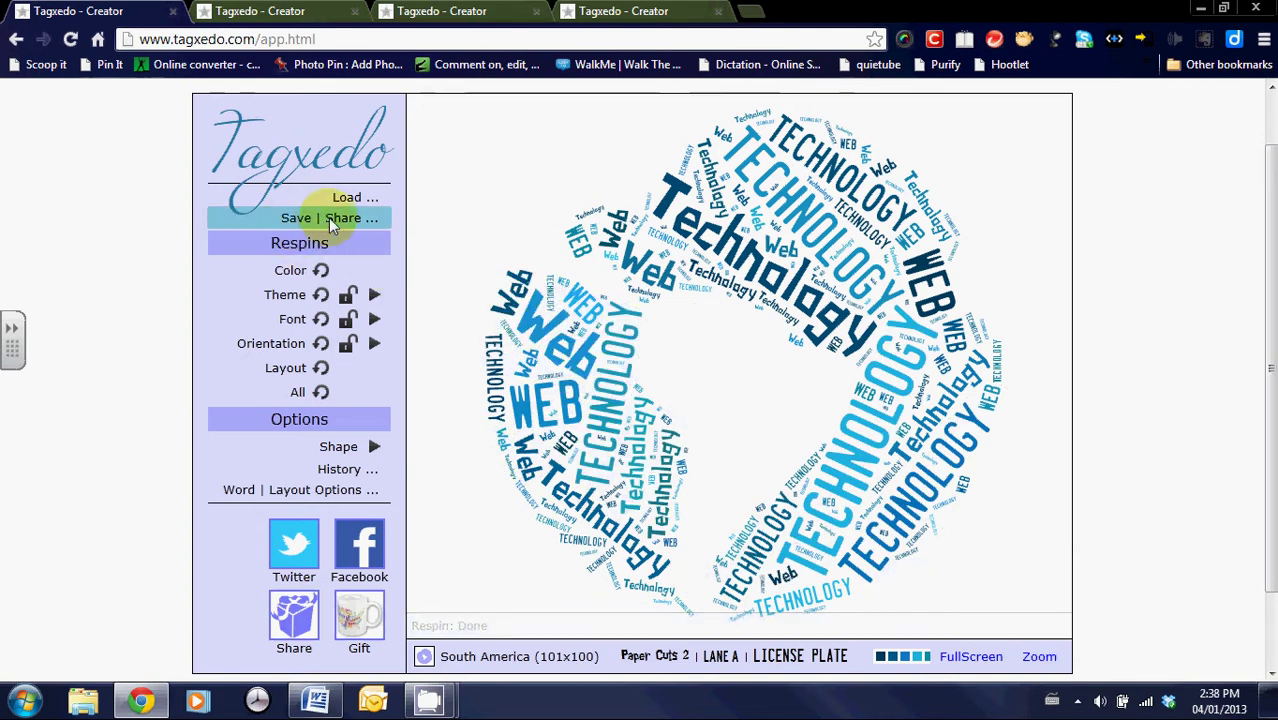
Respin the word colours four times to reshuffle the blue shades.
{"action": "left_click", "coordinate": [321, 271]}
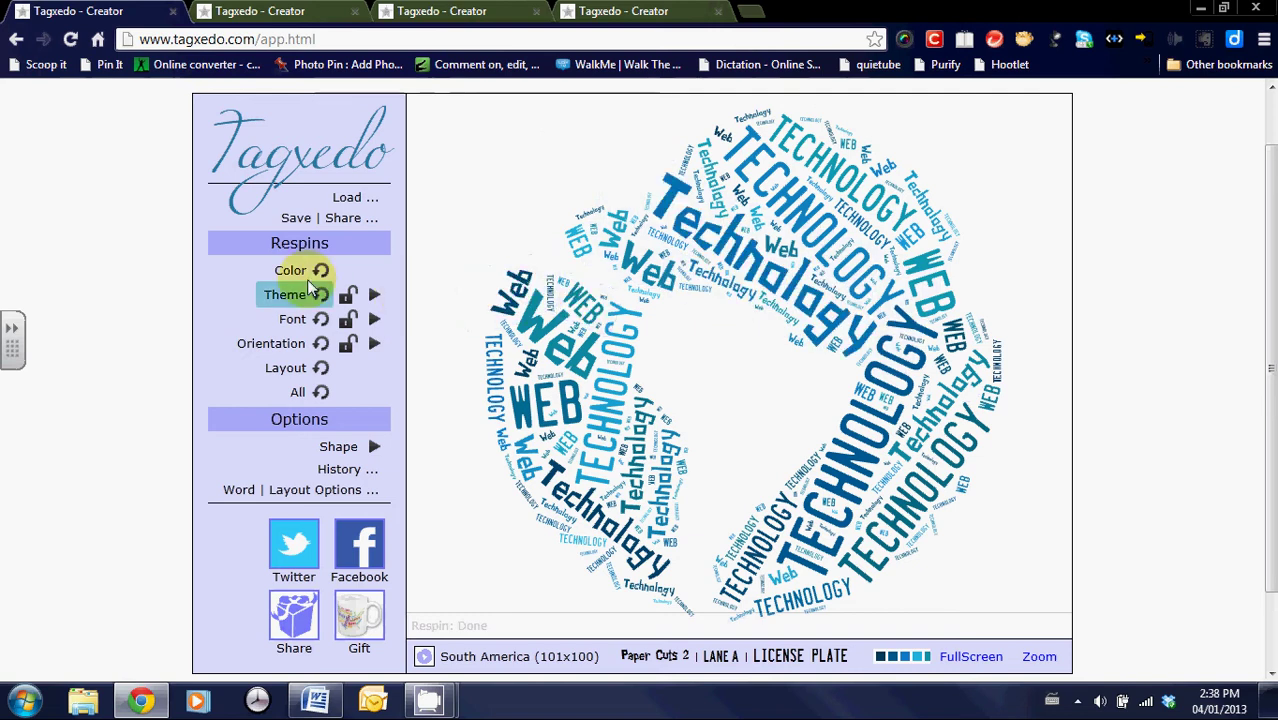
{"action": "left_click", "coordinate": [321, 271]}
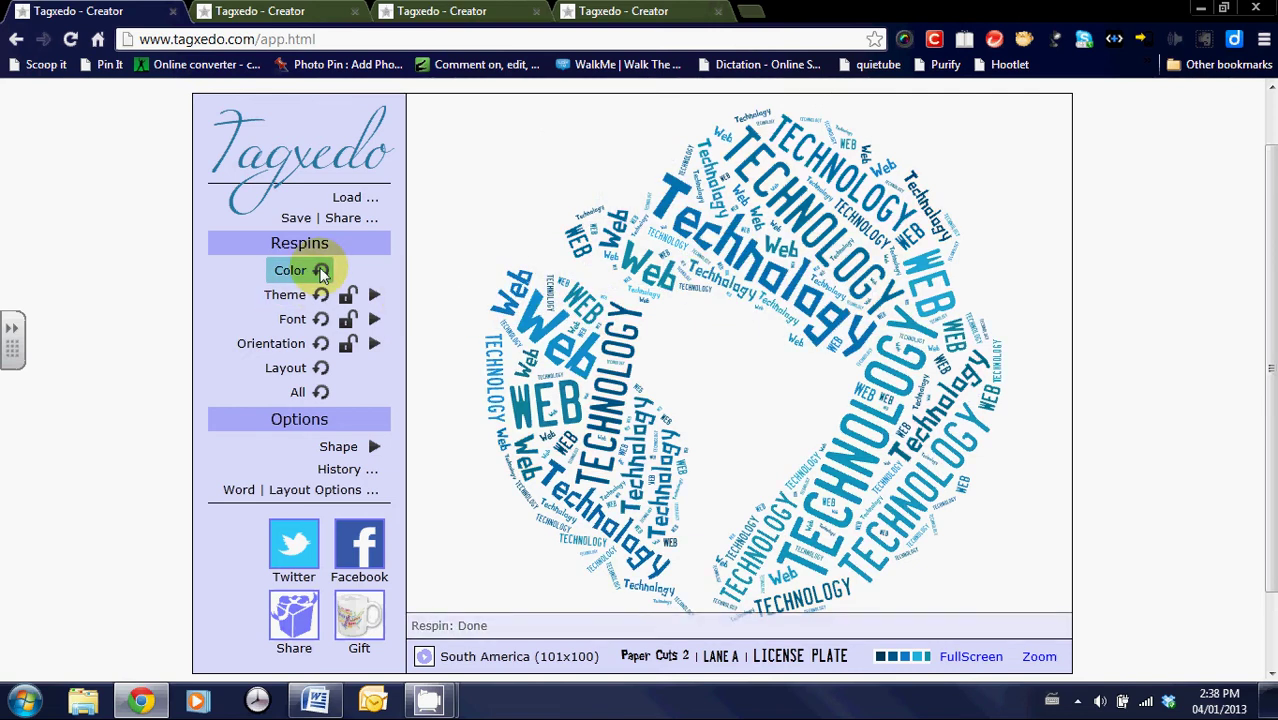
{"action": "left_click", "coordinate": [321, 271]}
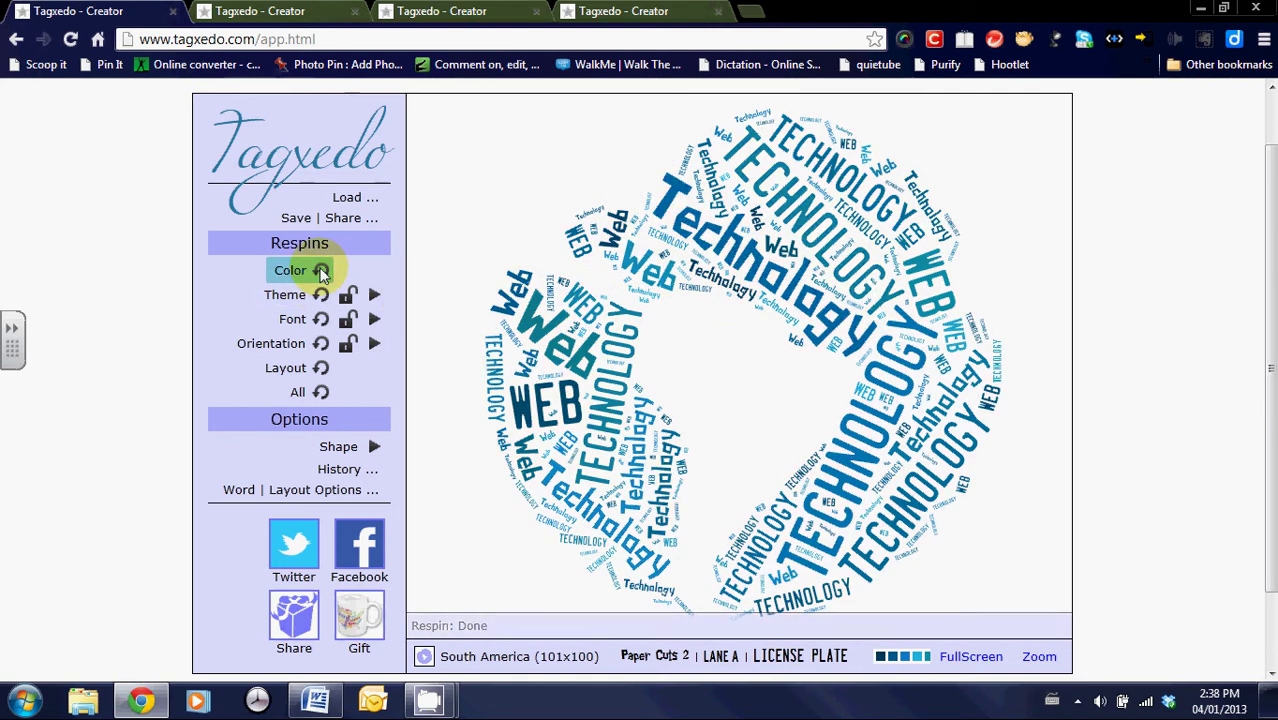
{"action": "left_click", "coordinate": [321, 271]}
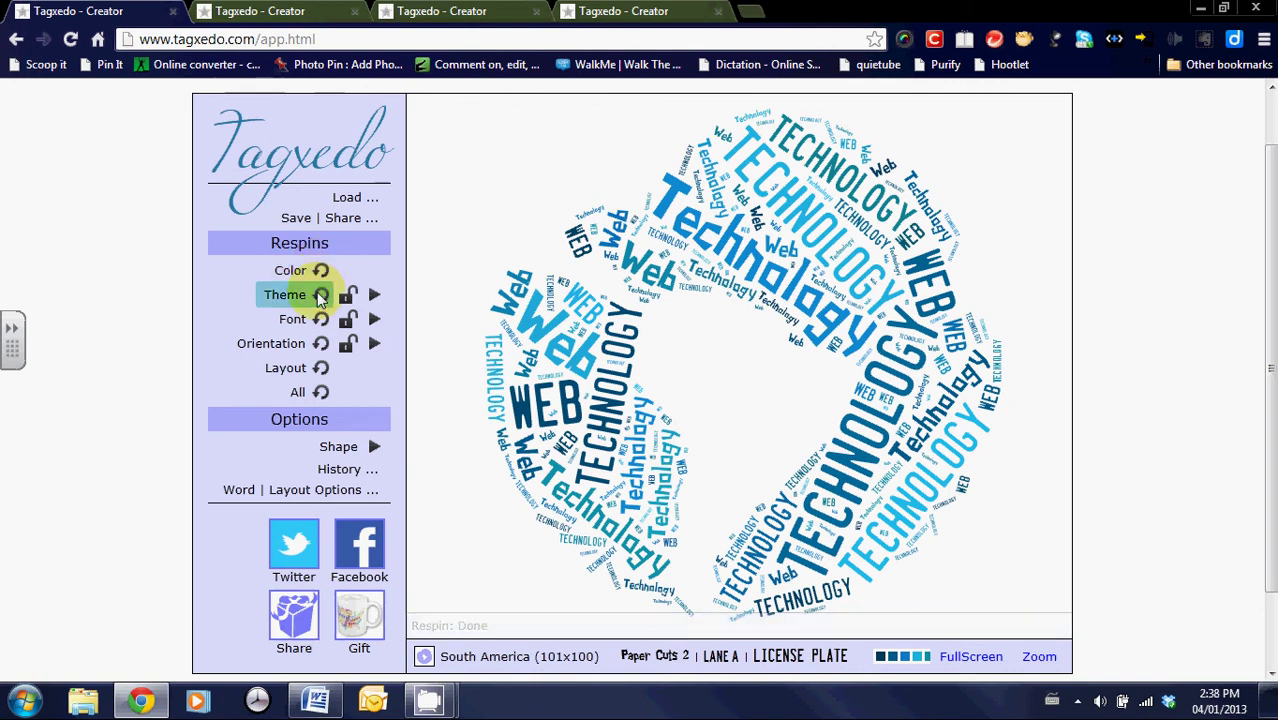
Respin the theme, then pick Autumn Leaves from the Theme Menu.
{"action": "left_click", "coordinate": [320, 295]}
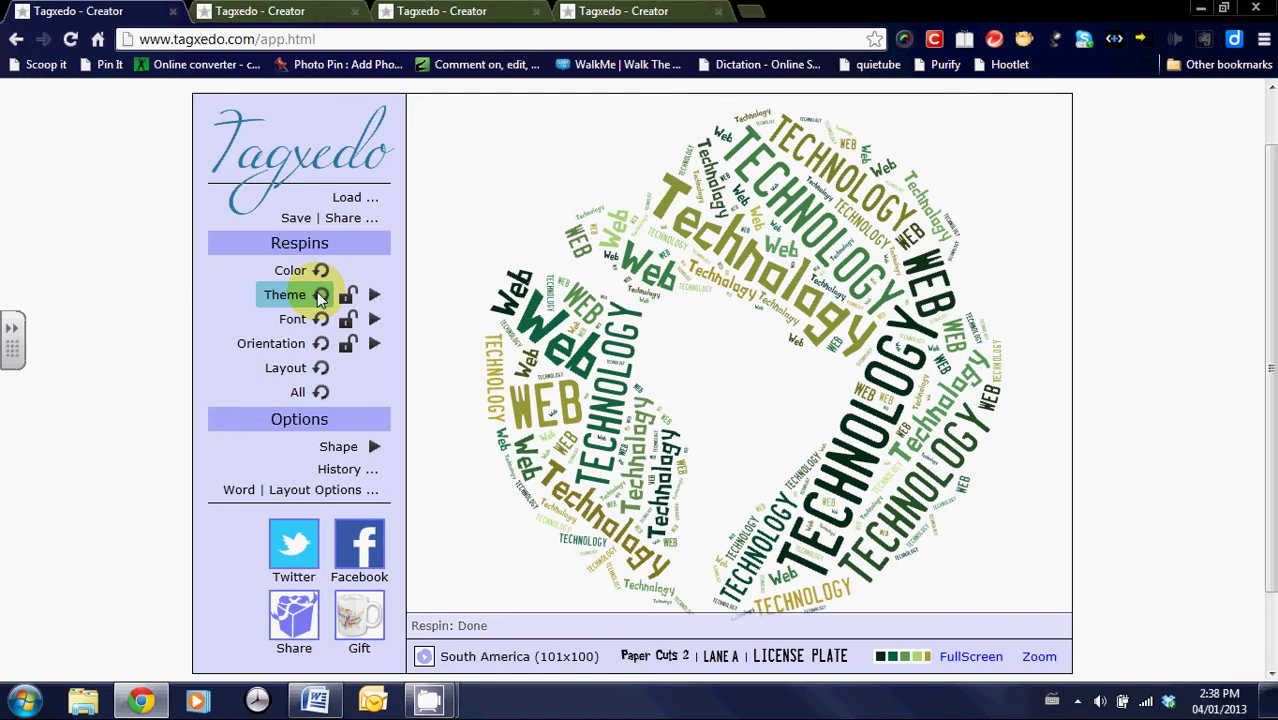
{"action": "left_click", "coordinate": [374, 297]}
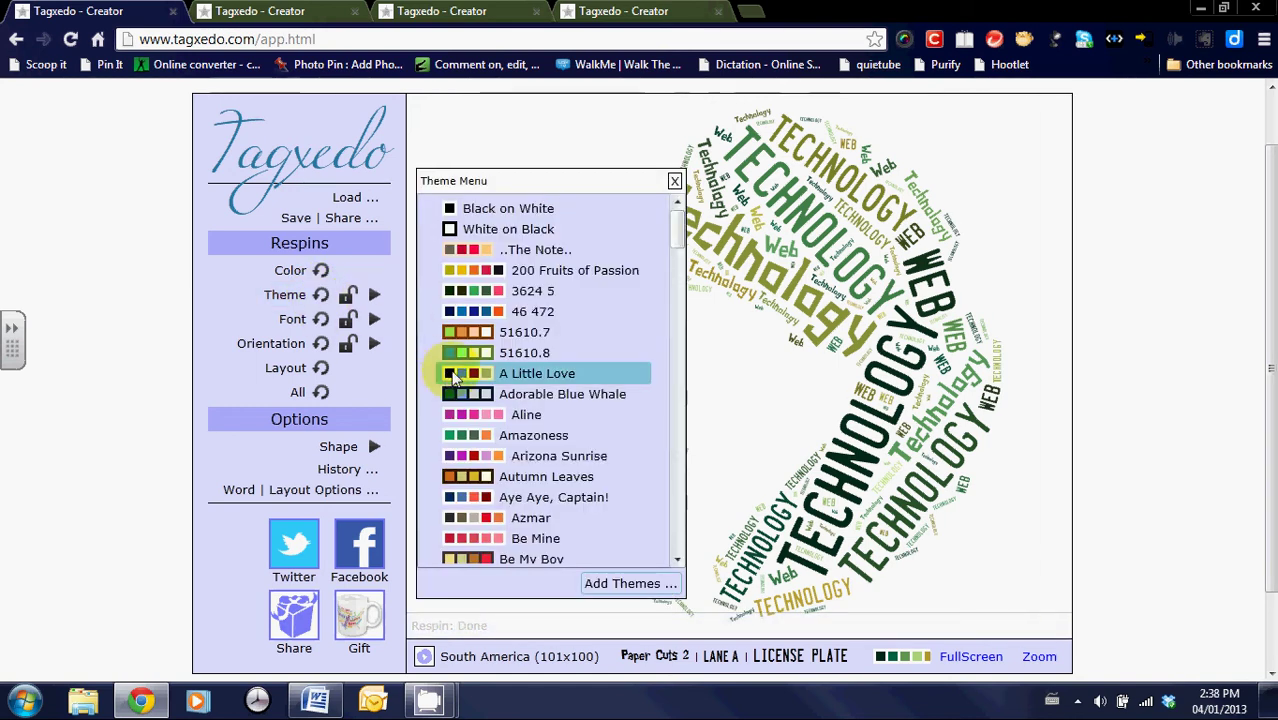
{"action": "left_click_drag", "start_coordinate": [668, 240], "coordinate": [687, 262]}
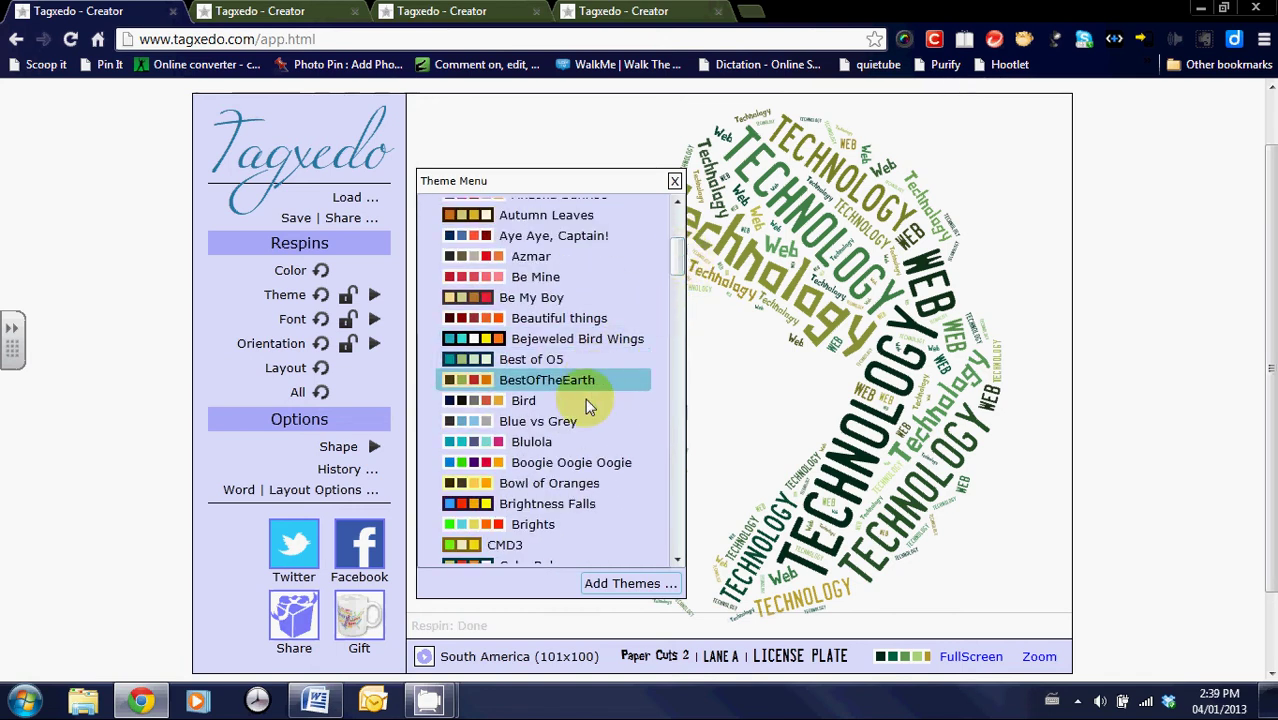
{"action": "left_click", "coordinate": [523, 217]}
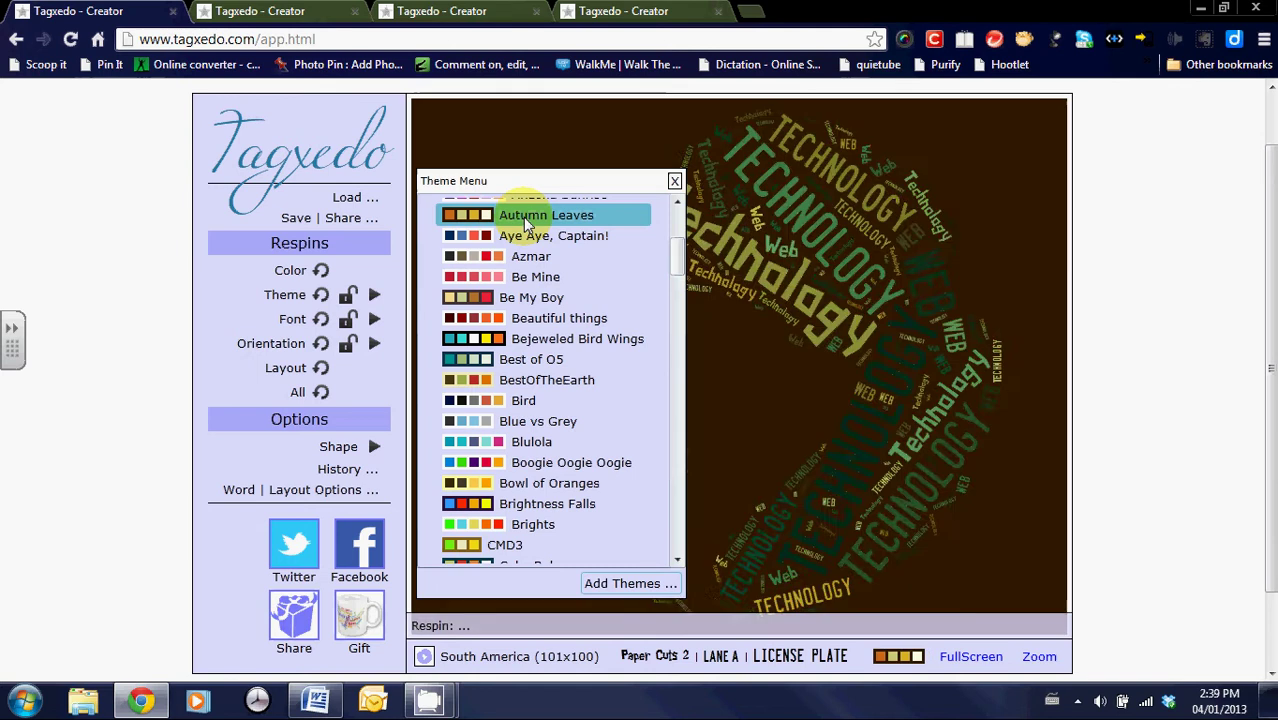
Lock the Autumn Leaves theme and set every word's orientation to horizontal.
{"action": "left_click", "coordinate": [674, 181]}
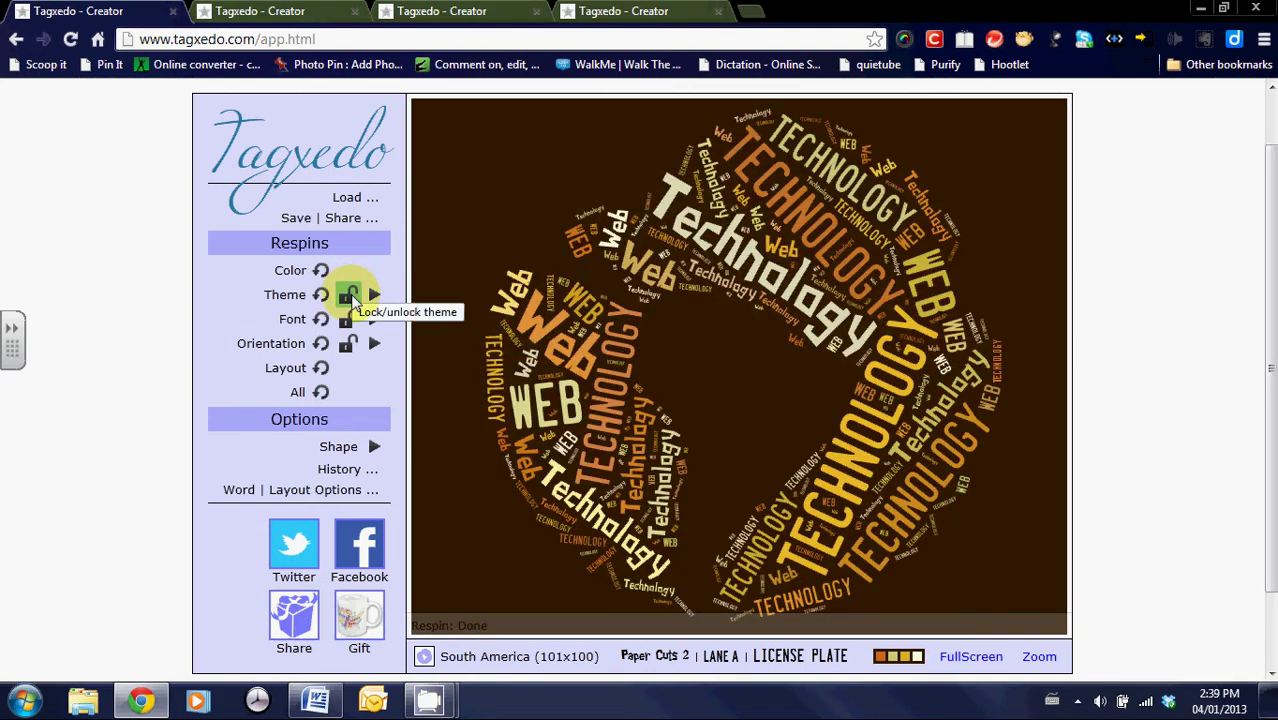
{"action": "left_click", "coordinate": [350, 296]}
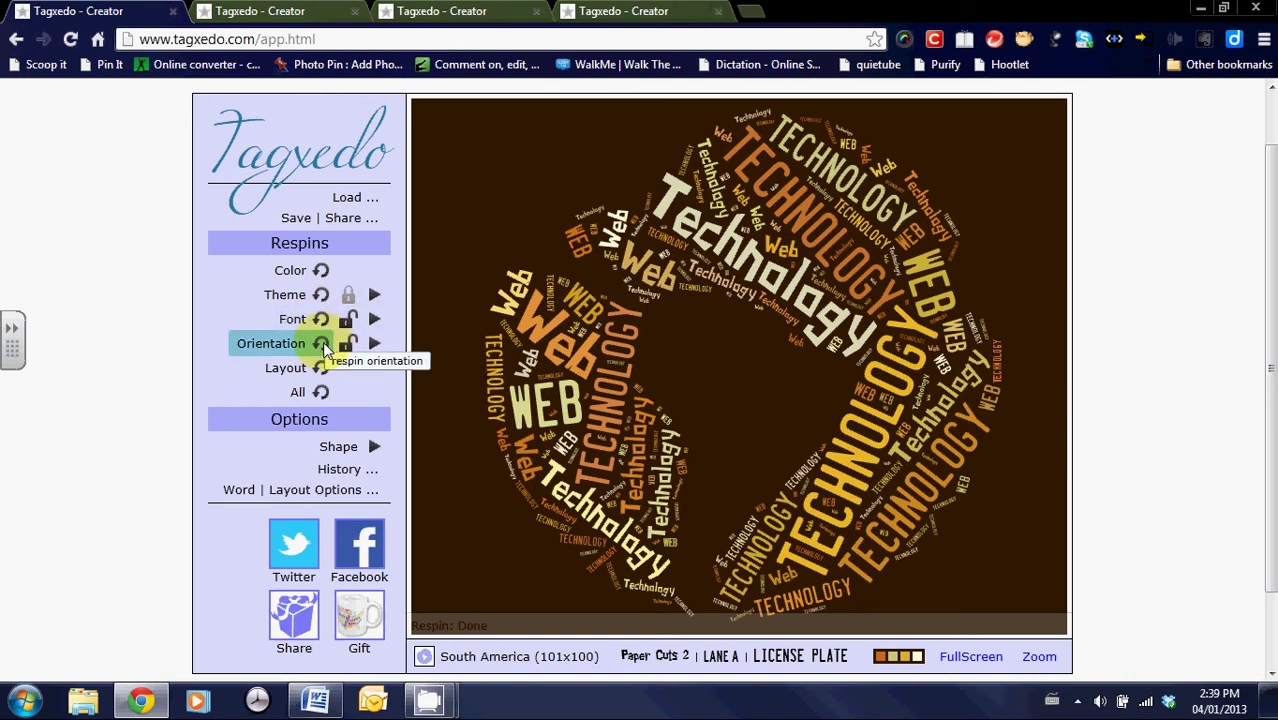
{"action": "left_click", "coordinate": [373, 344]}
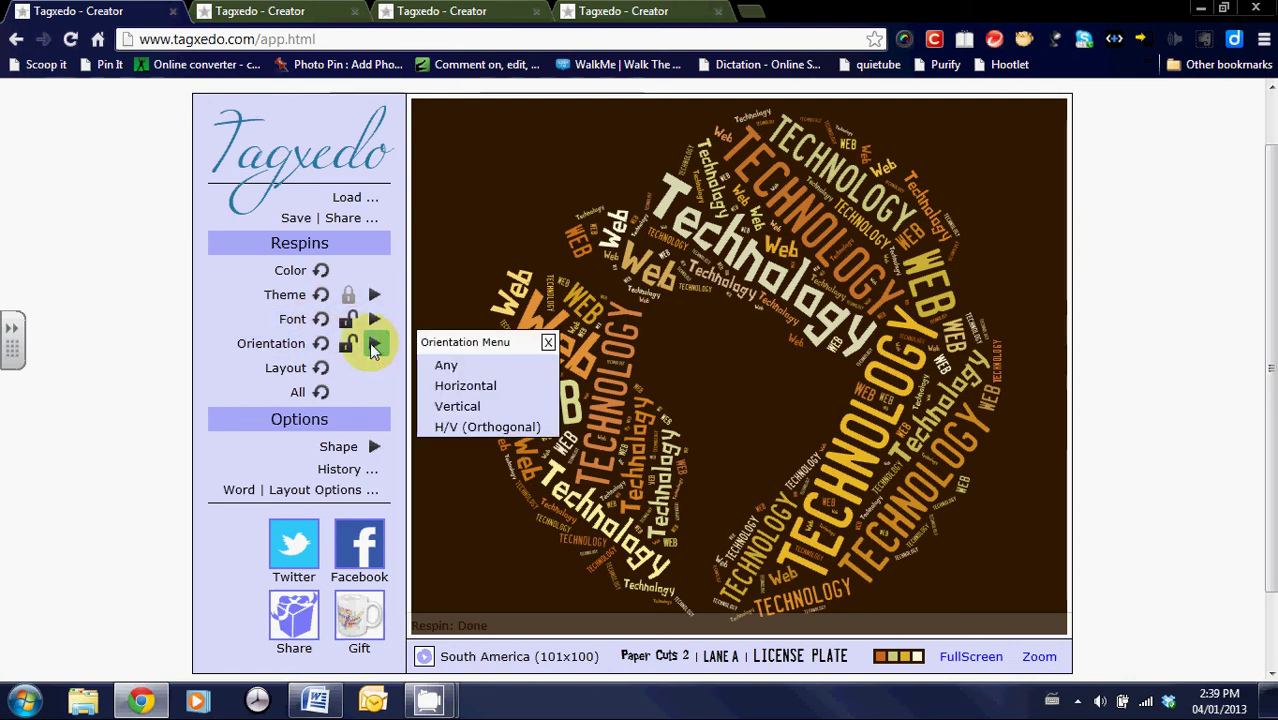
{"action": "left_click", "coordinate": [463, 391]}
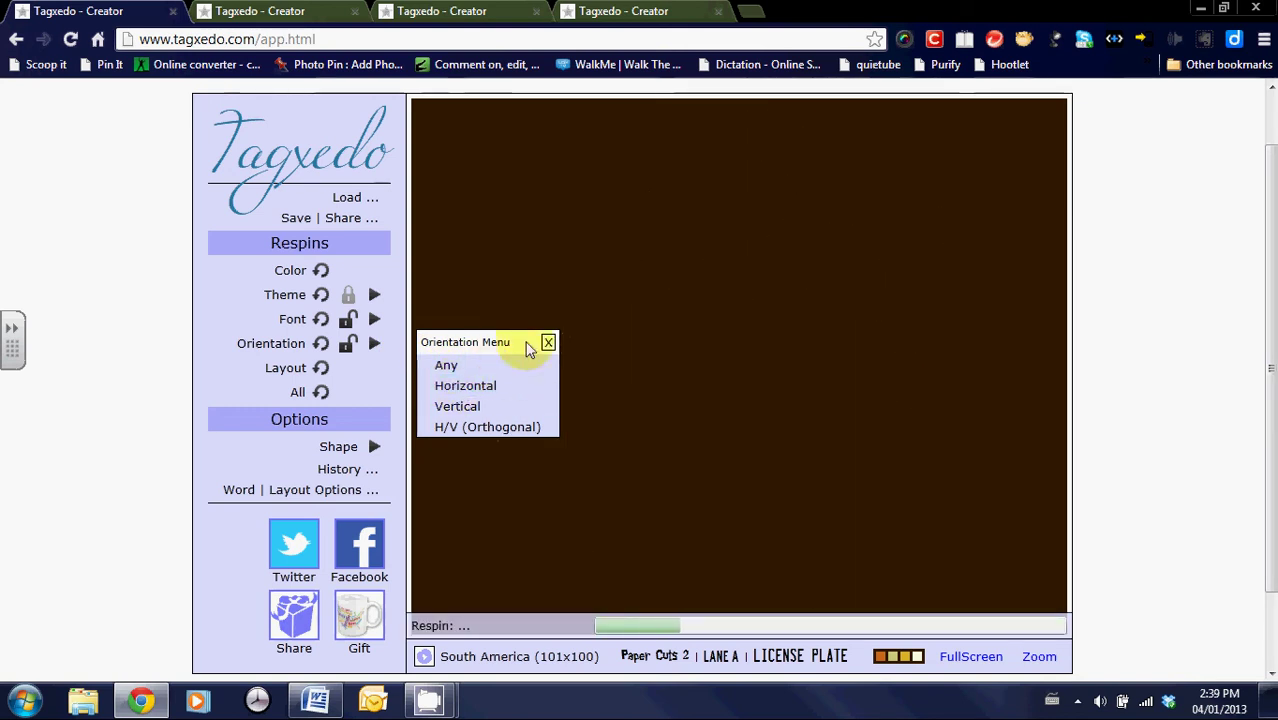
{"action": "left_click", "coordinate": [547, 342]}
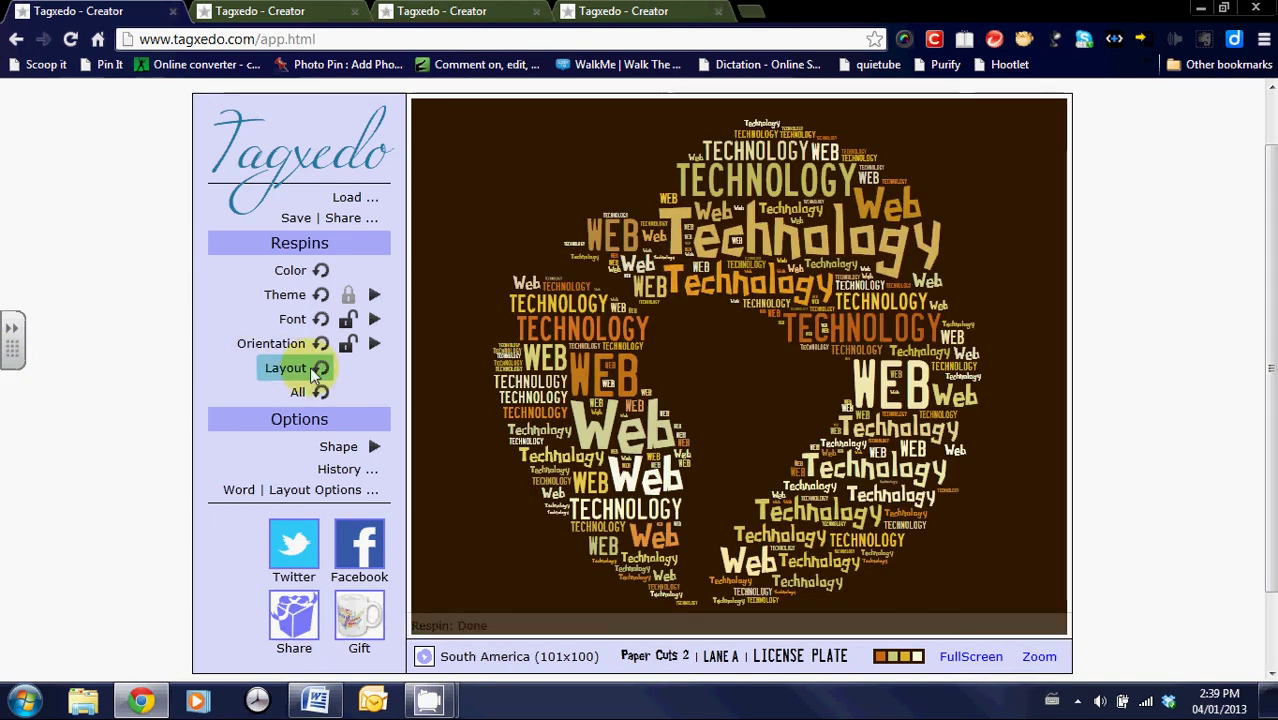
Reshape the word cloud into the Apple shape.
{"action": "left_click", "coordinate": [372, 448]}
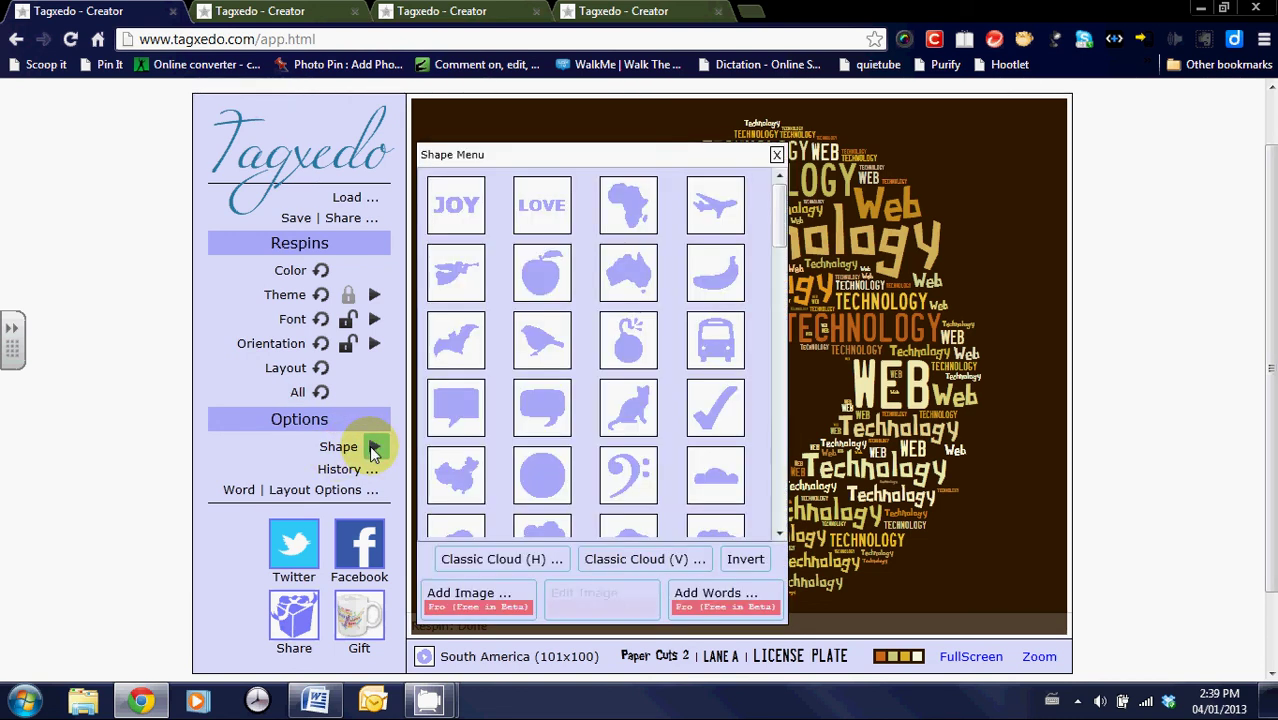
{"action": "left_click", "coordinate": [540, 278]}
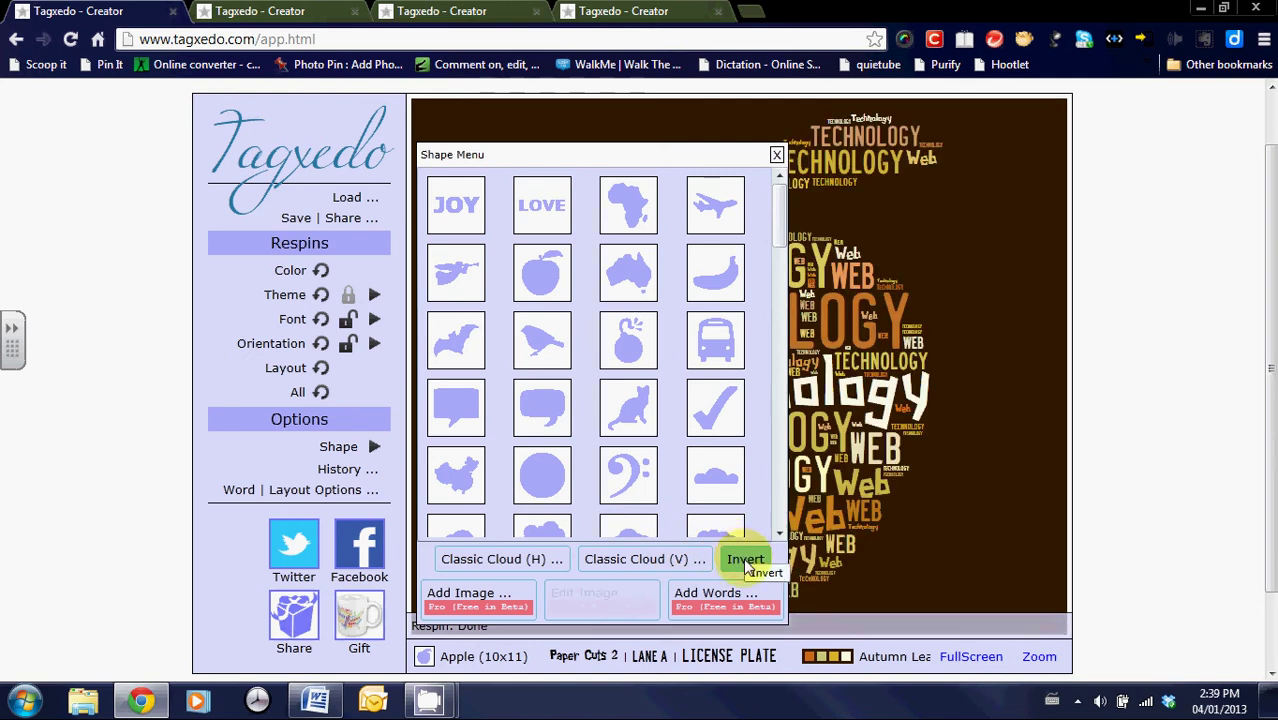
{"action": "left_click", "coordinate": [776, 154]}
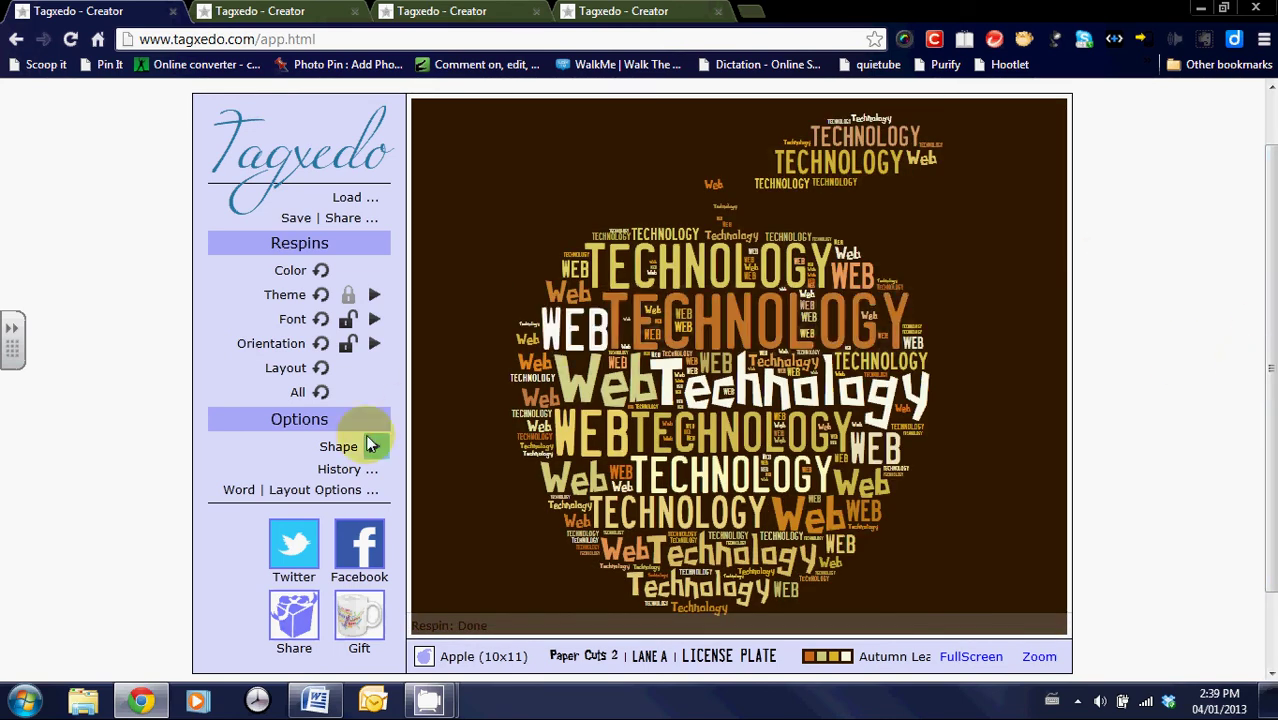
Switch the shape gallery to inverted silhouettes and apply the inverted Apple.
{"action": "left_click", "coordinate": [373, 446]}
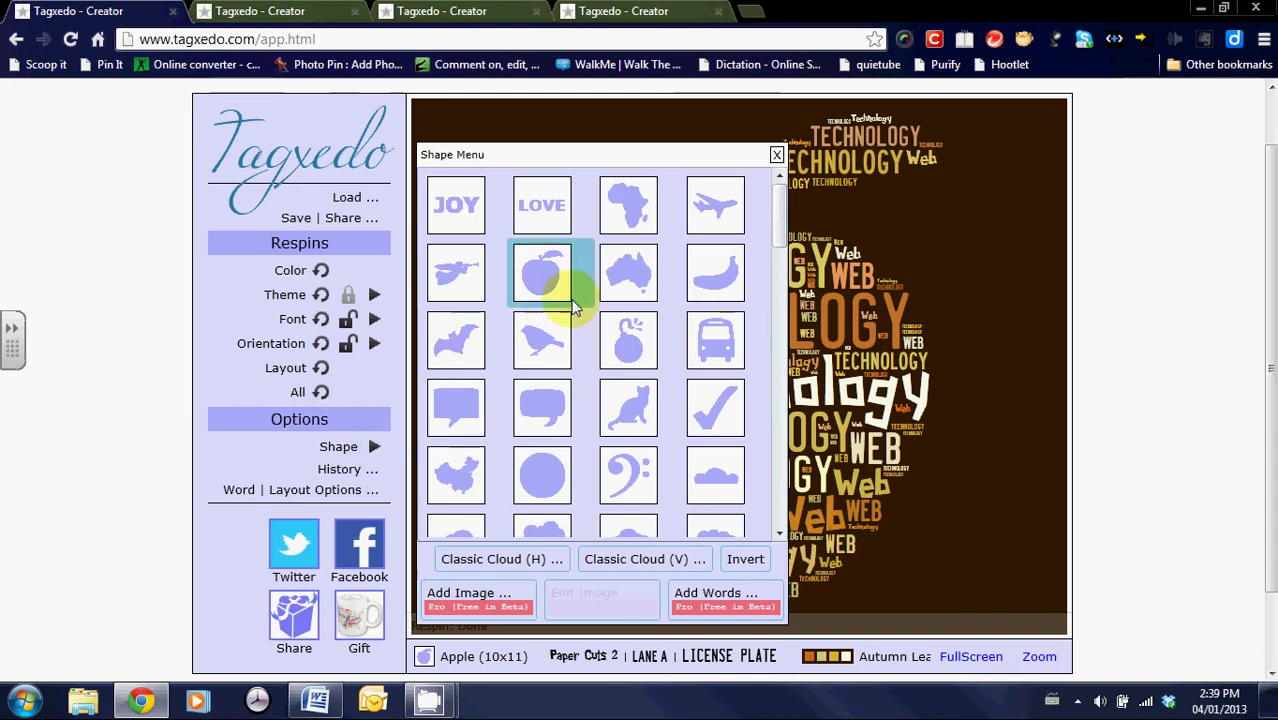
{"action": "left_click", "coordinate": [746, 562]}
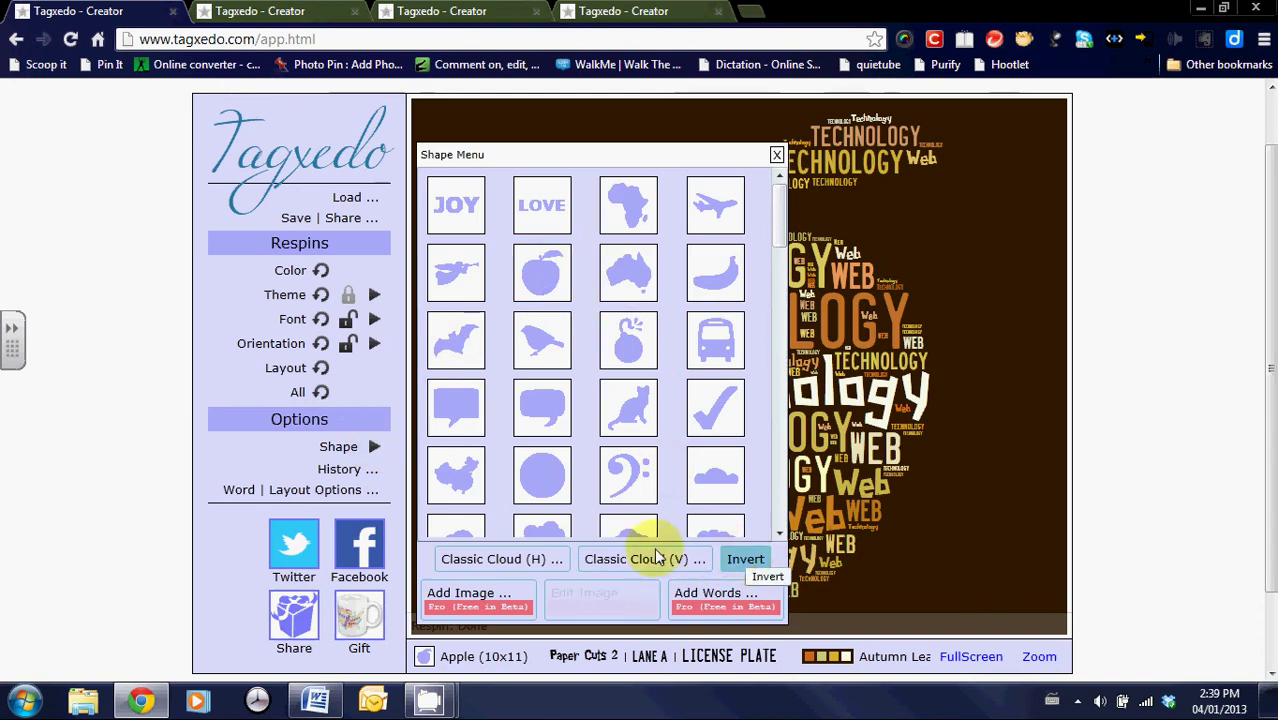
{"action": "left_click", "coordinate": [501, 558]}
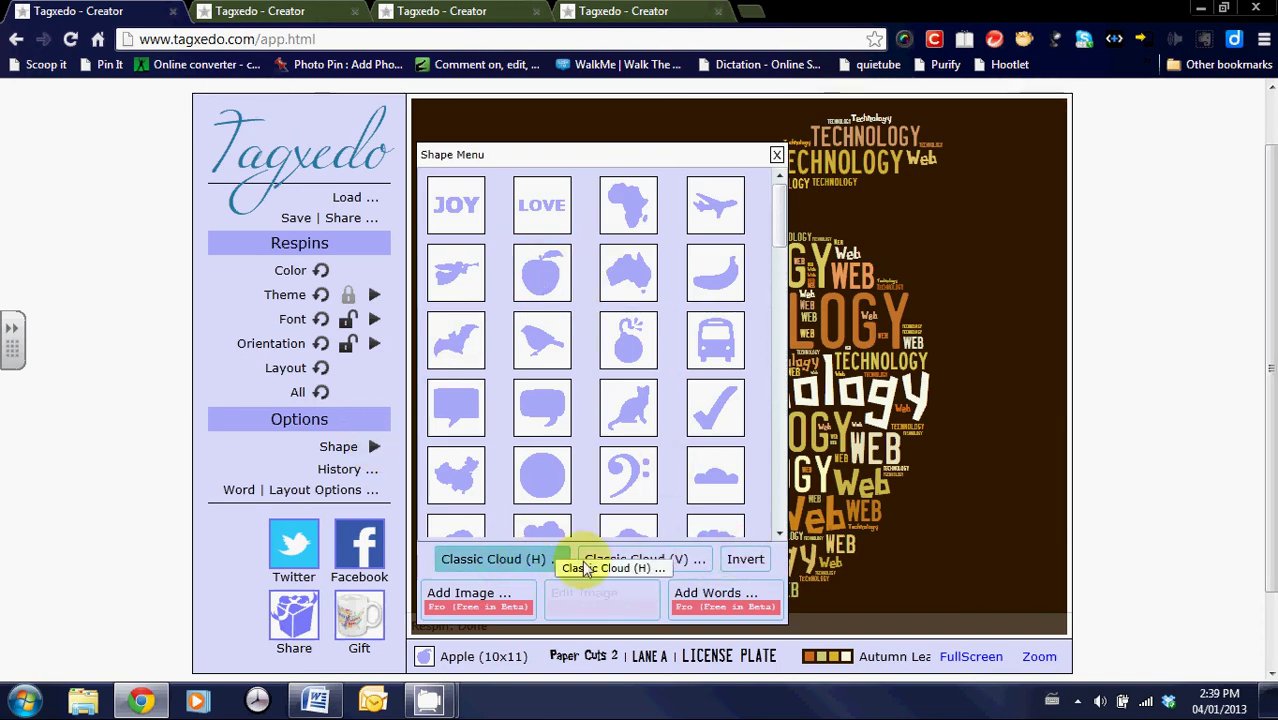
{"action": "left_click", "coordinate": [752, 562]}
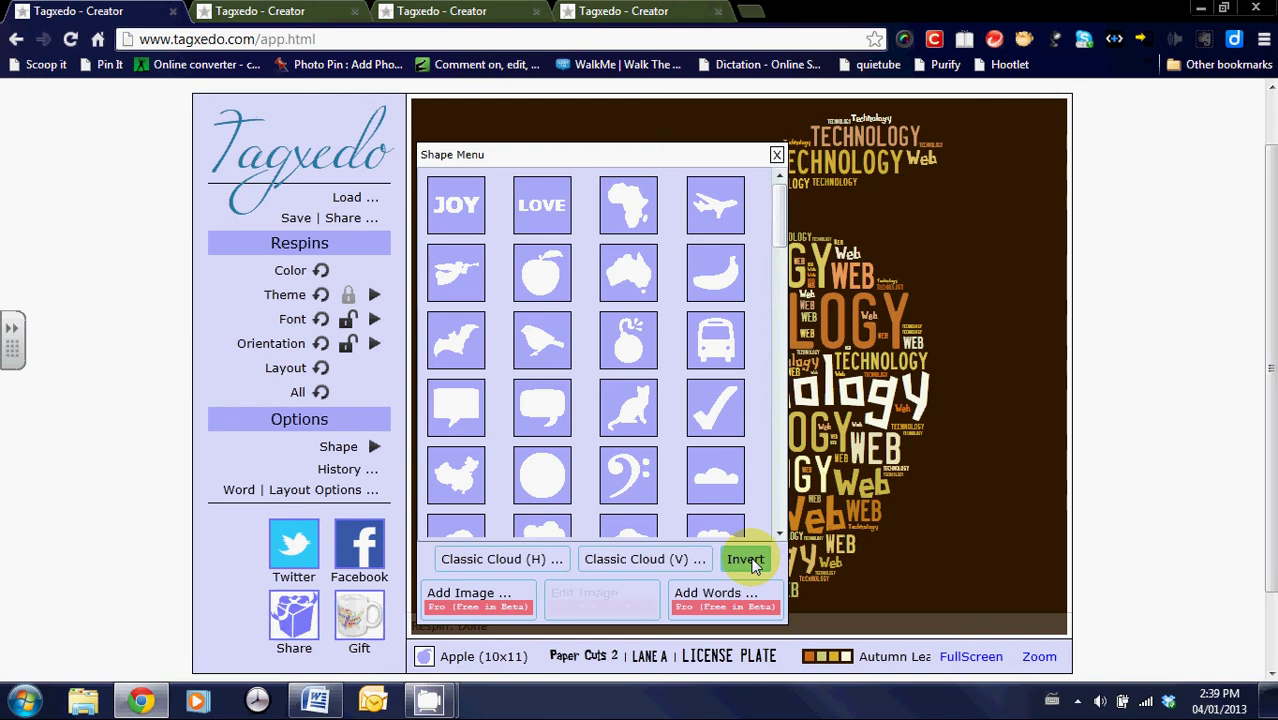
{"action": "left_click", "coordinate": [538, 279]}
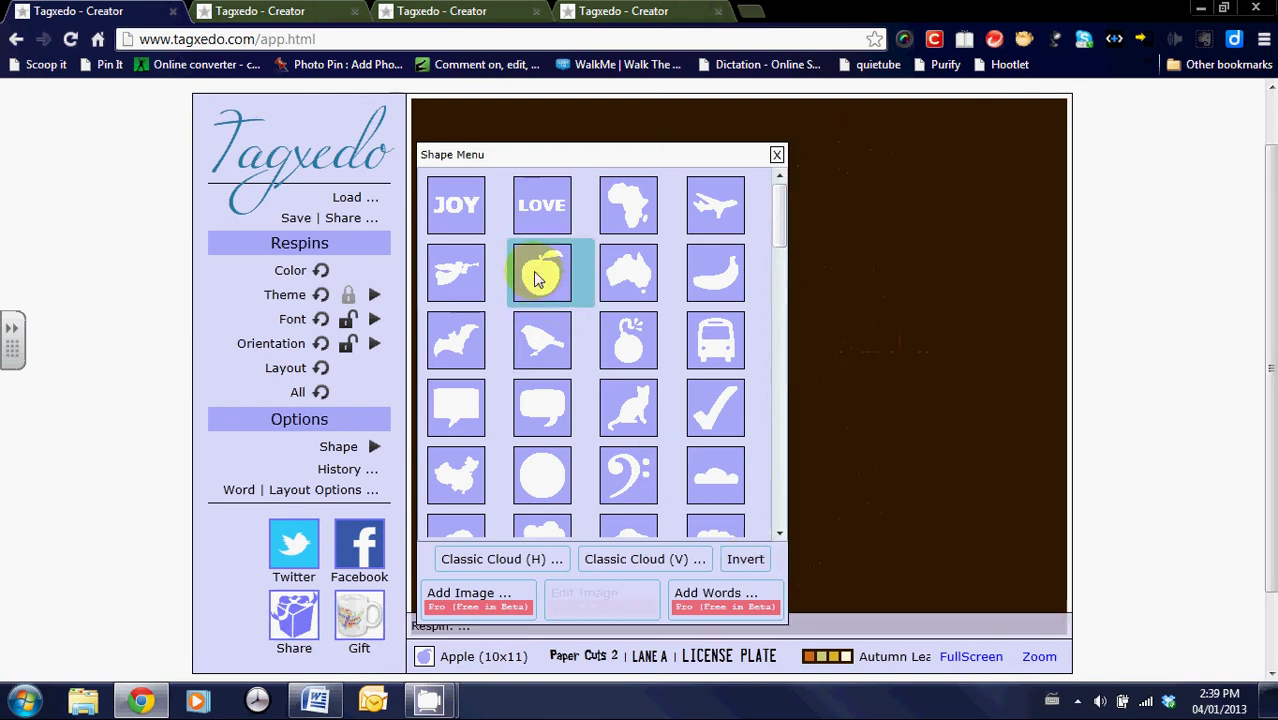
{"action": "left_click", "coordinate": [776, 156]}
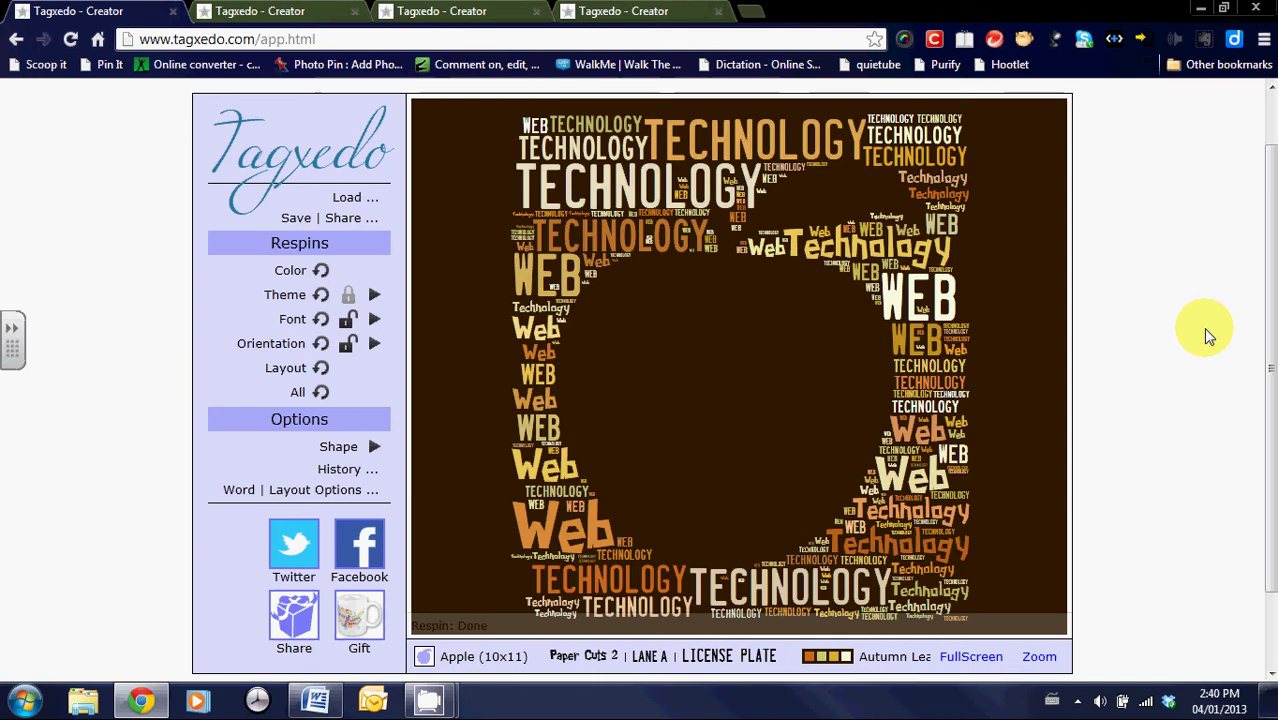
Restore the filled apple version of the cloud from the History thumbnails.
{"action": "left_click", "coordinate": [350, 469]}
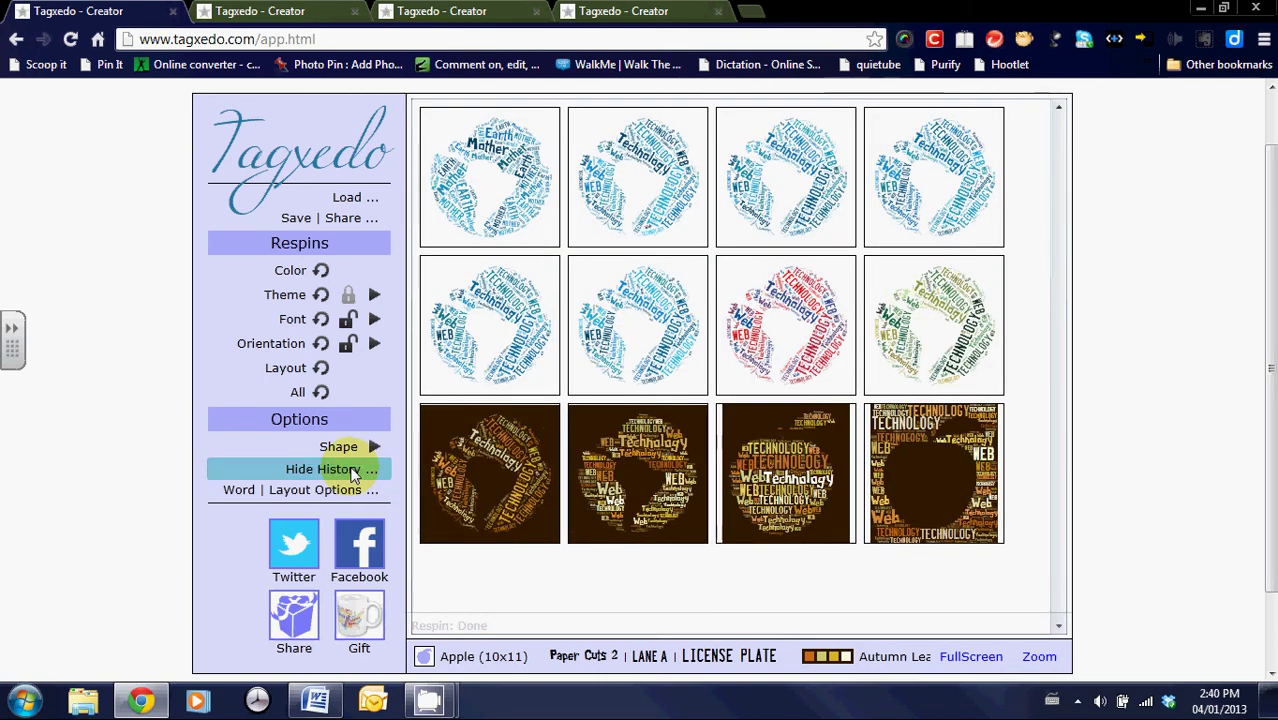
{"action": "left_click", "coordinate": [768, 491]}
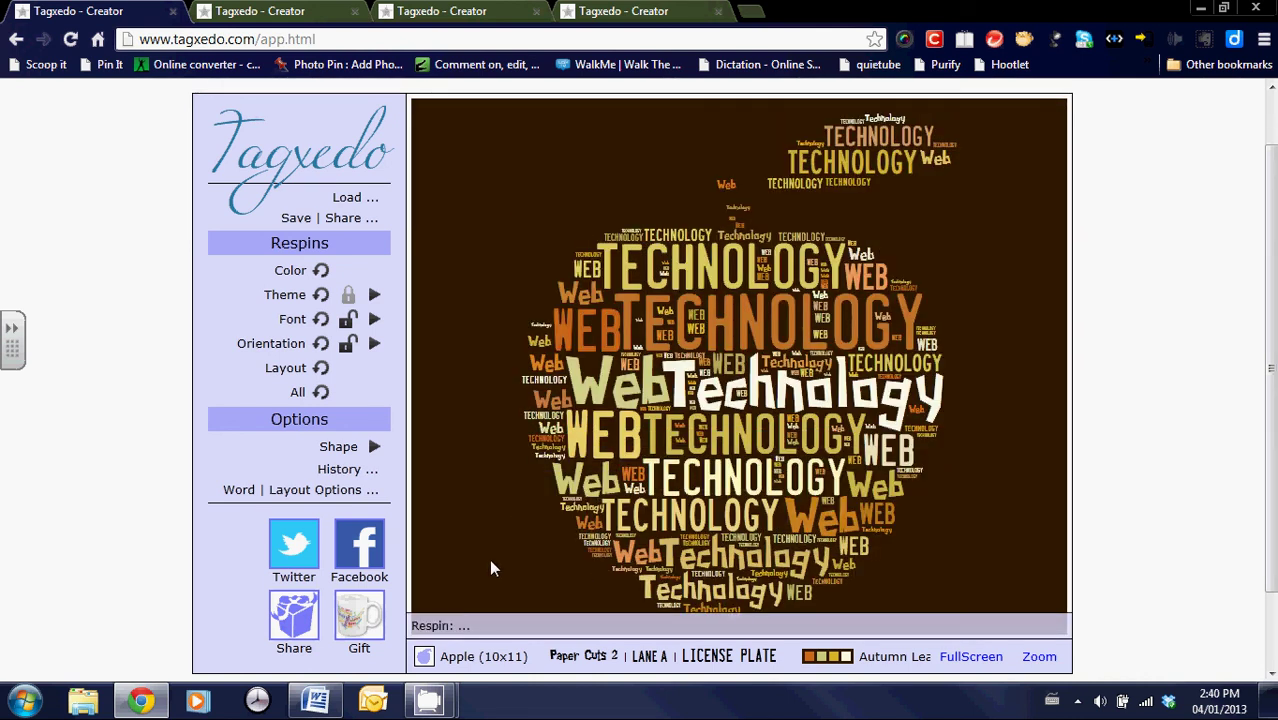
{"action": "left_click", "coordinate": [348, 490]}
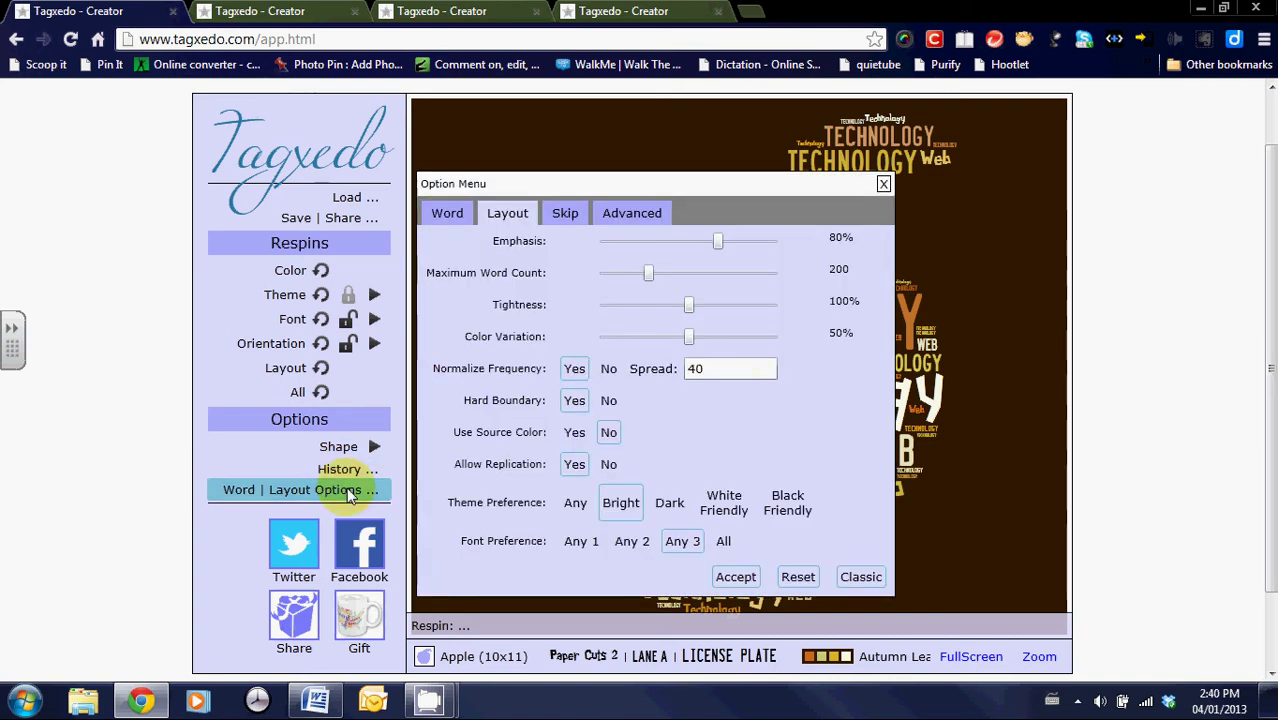
{"action": "left_click", "coordinate": [442, 216]}
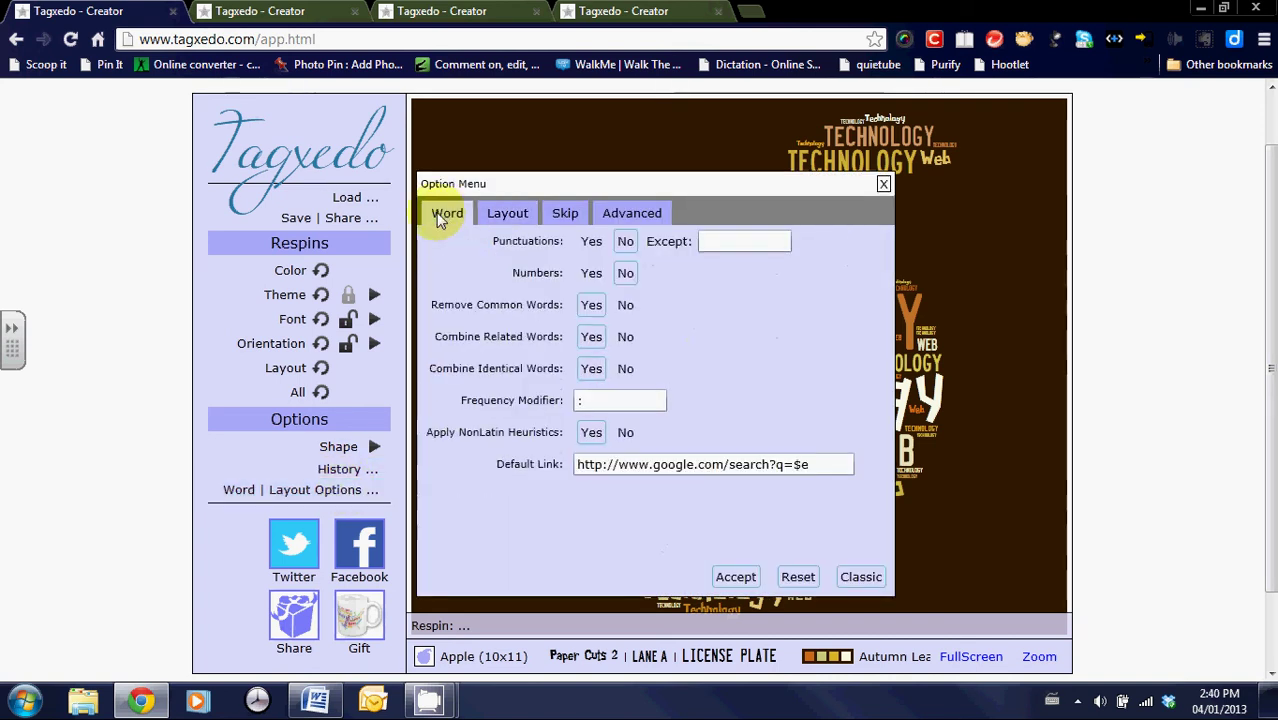
{"action": "left_click", "coordinate": [505, 214]}
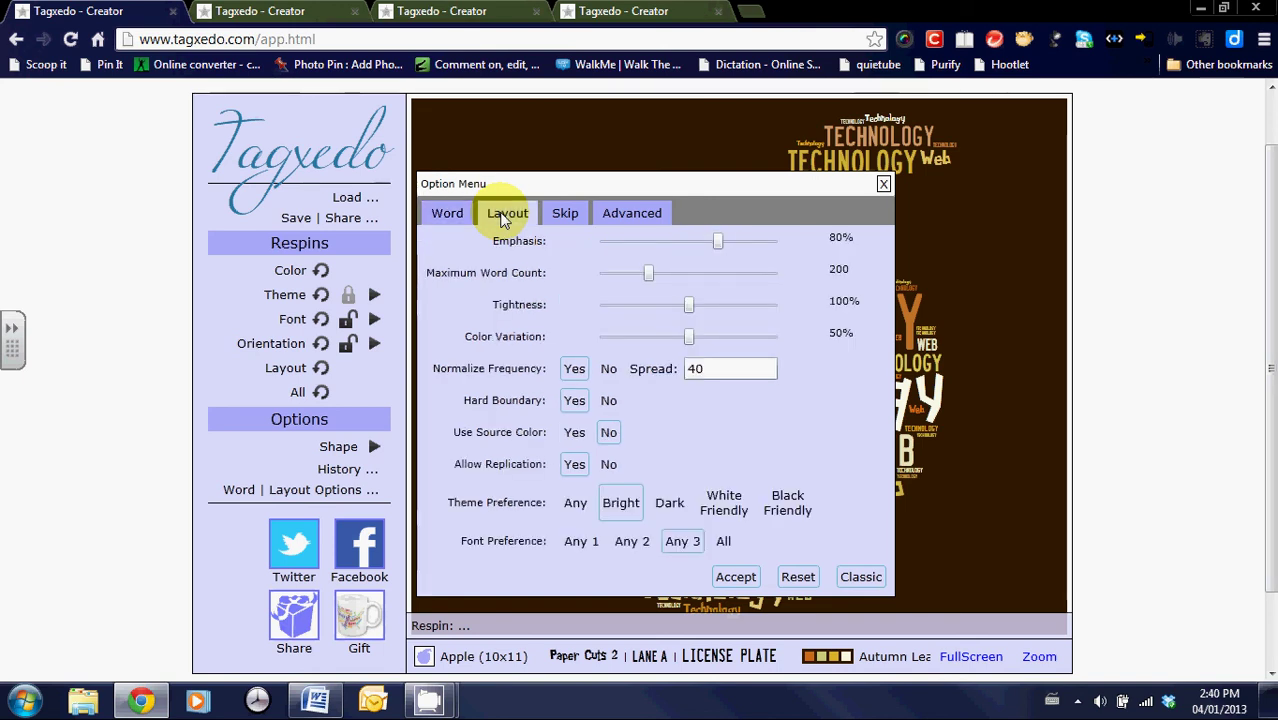
{"action": "left_click", "coordinate": [564, 214]}
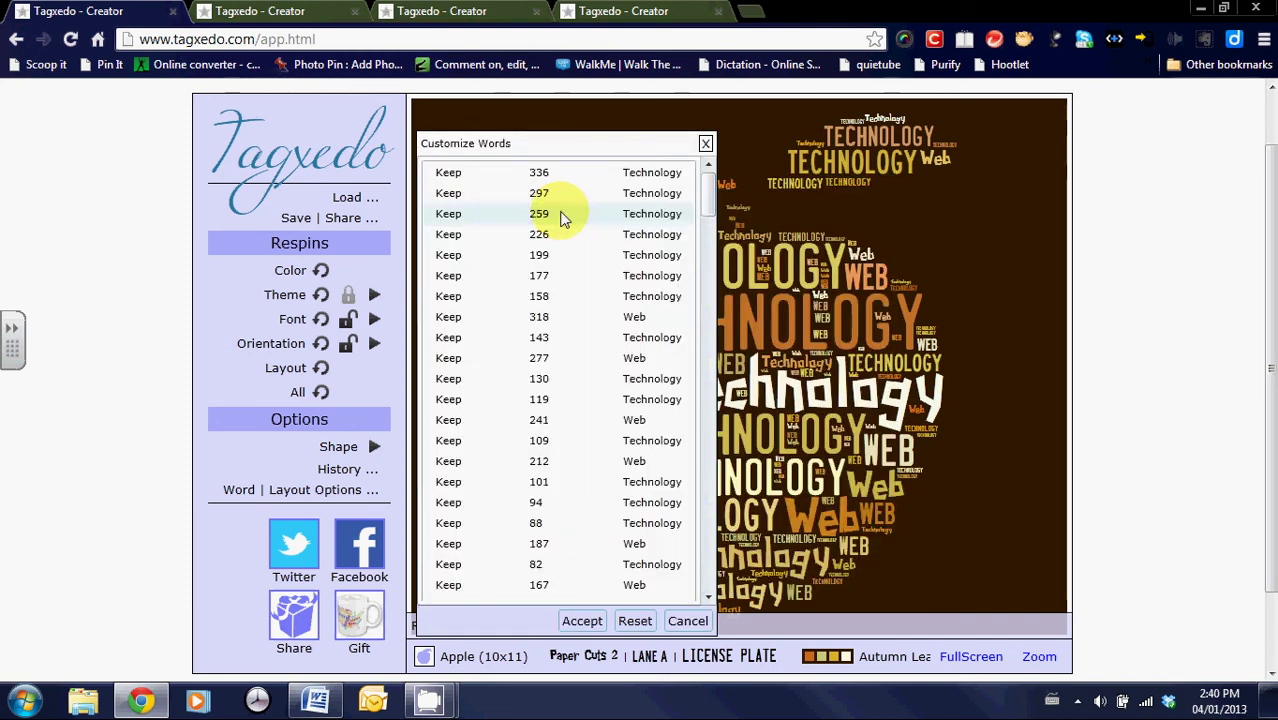
{"action": "left_click", "coordinate": [705, 146]}
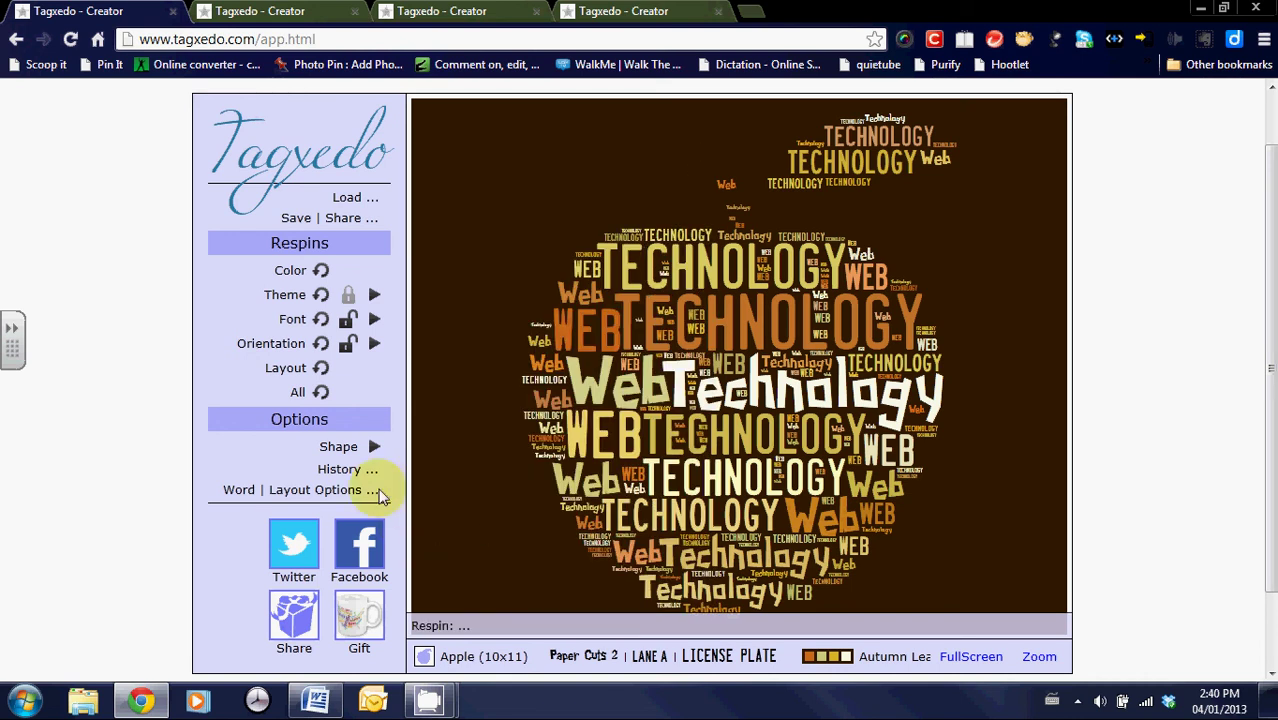
{"action": "left_click", "coordinate": [352, 488]}
{"action": "left_click", "coordinate": [634, 214]}
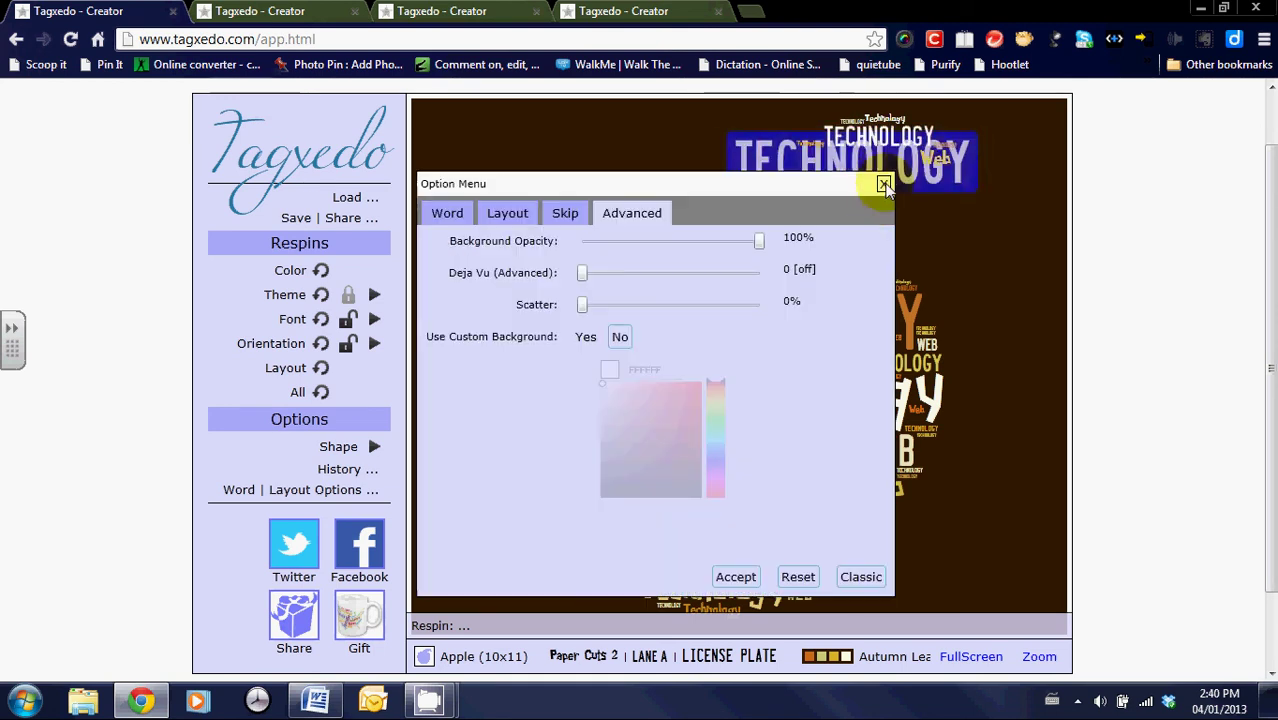
{"action": "left_click", "coordinate": [884, 183]}
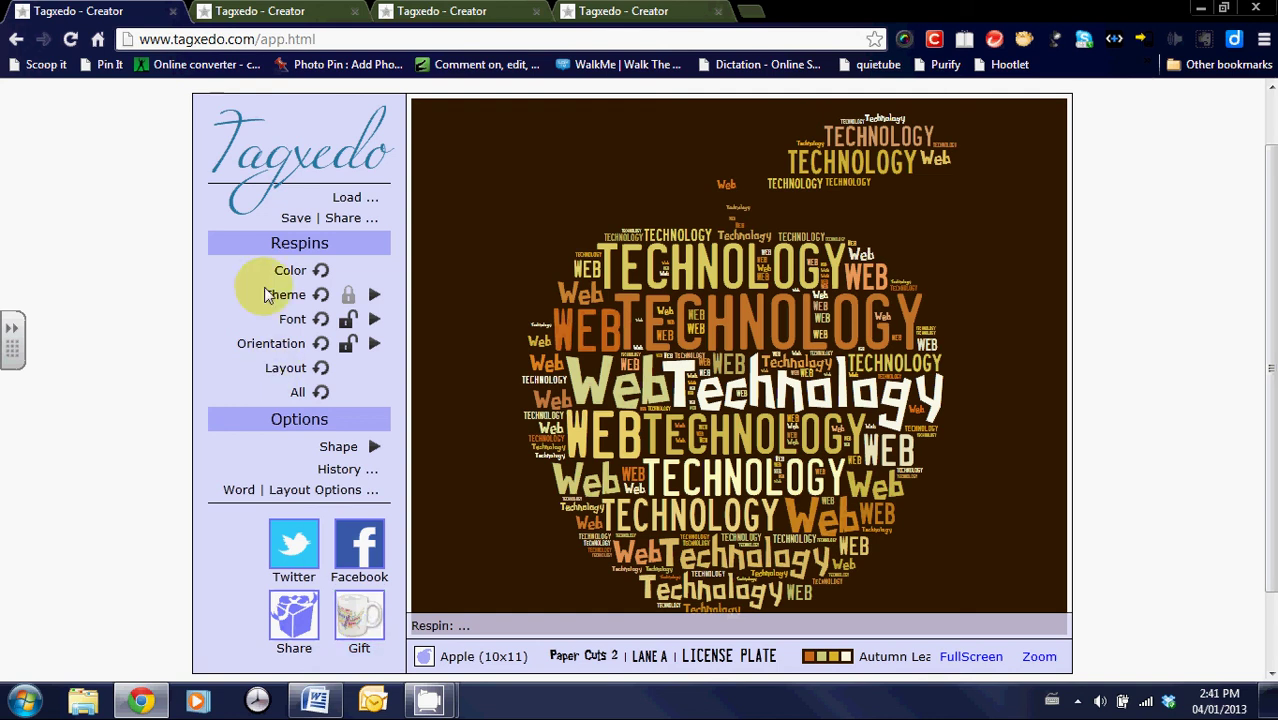
{"action": "left_click", "coordinate": [339, 222]}
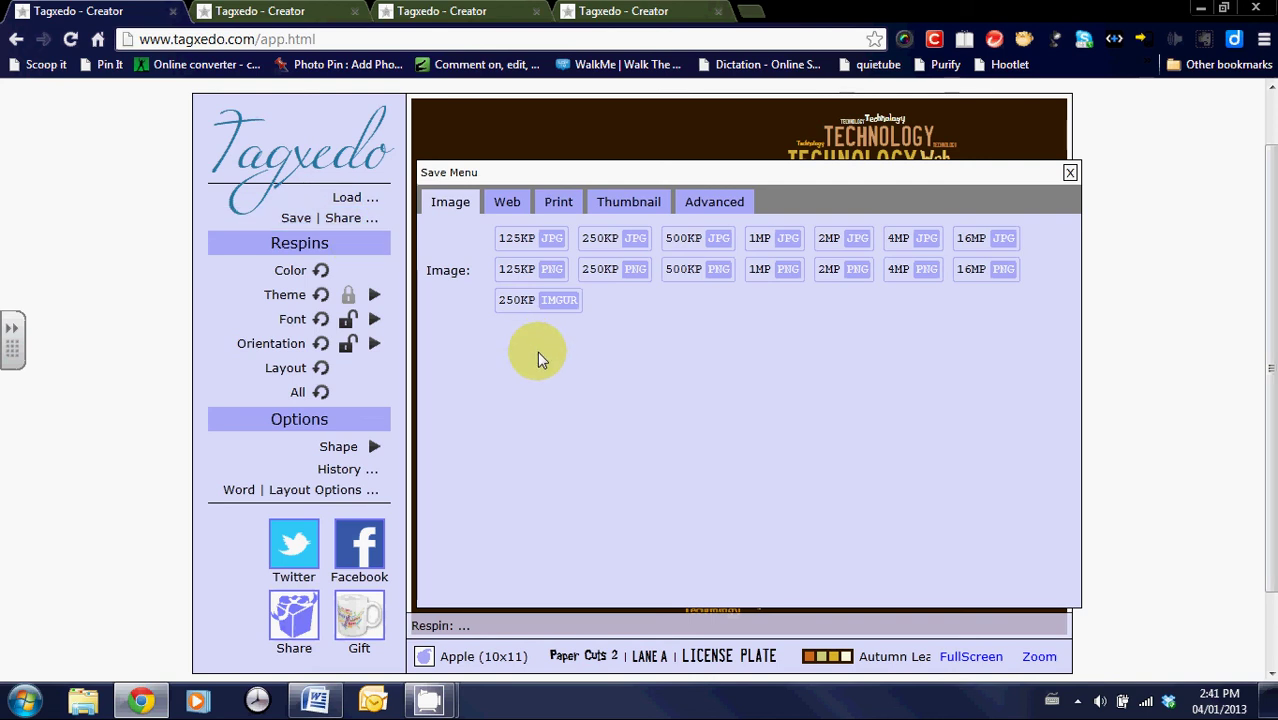
{"action": "left_click", "coordinate": [507, 203]}
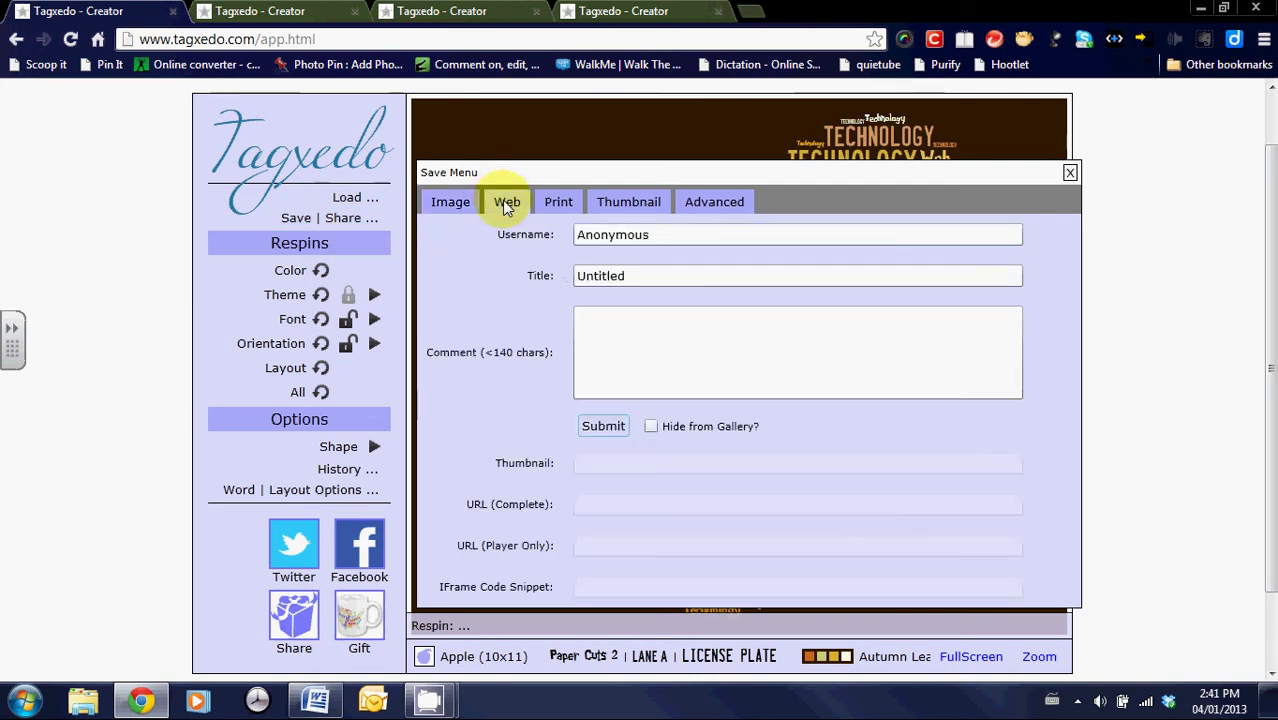
{"action": "left_click", "coordinate": [560, 204]}
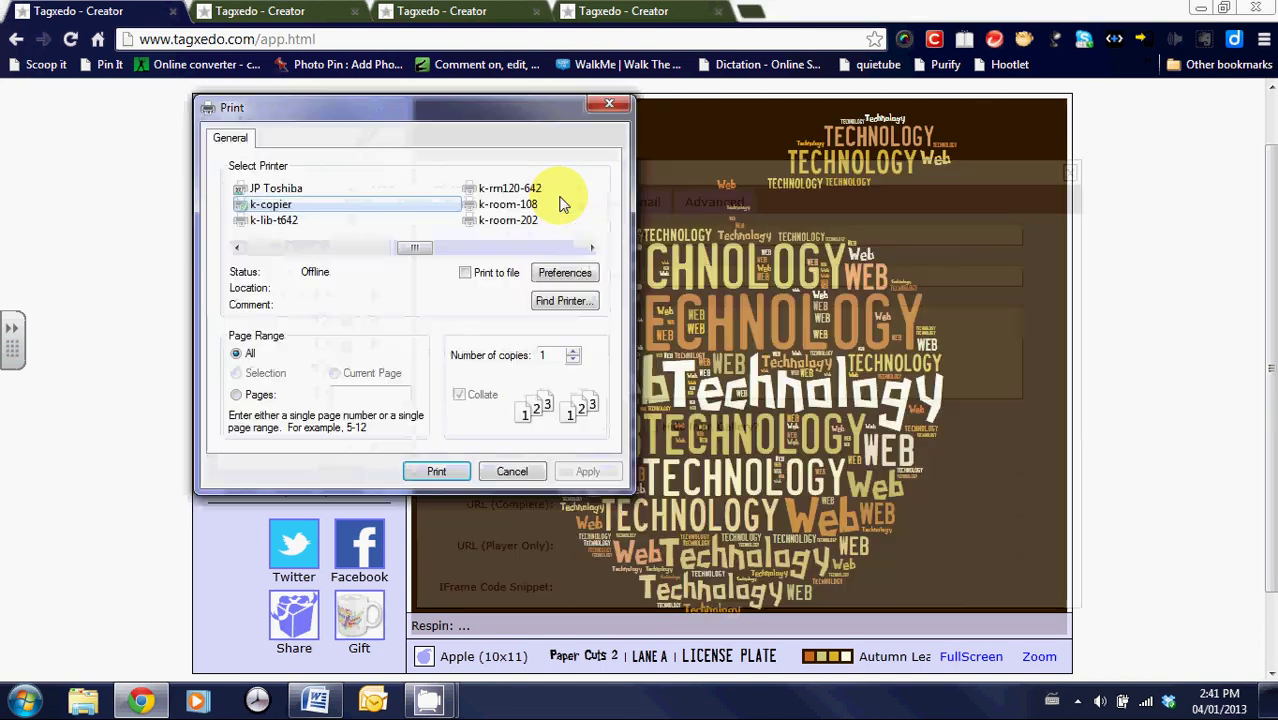
{"action": "left_click", "coordinate": [517, 473]}
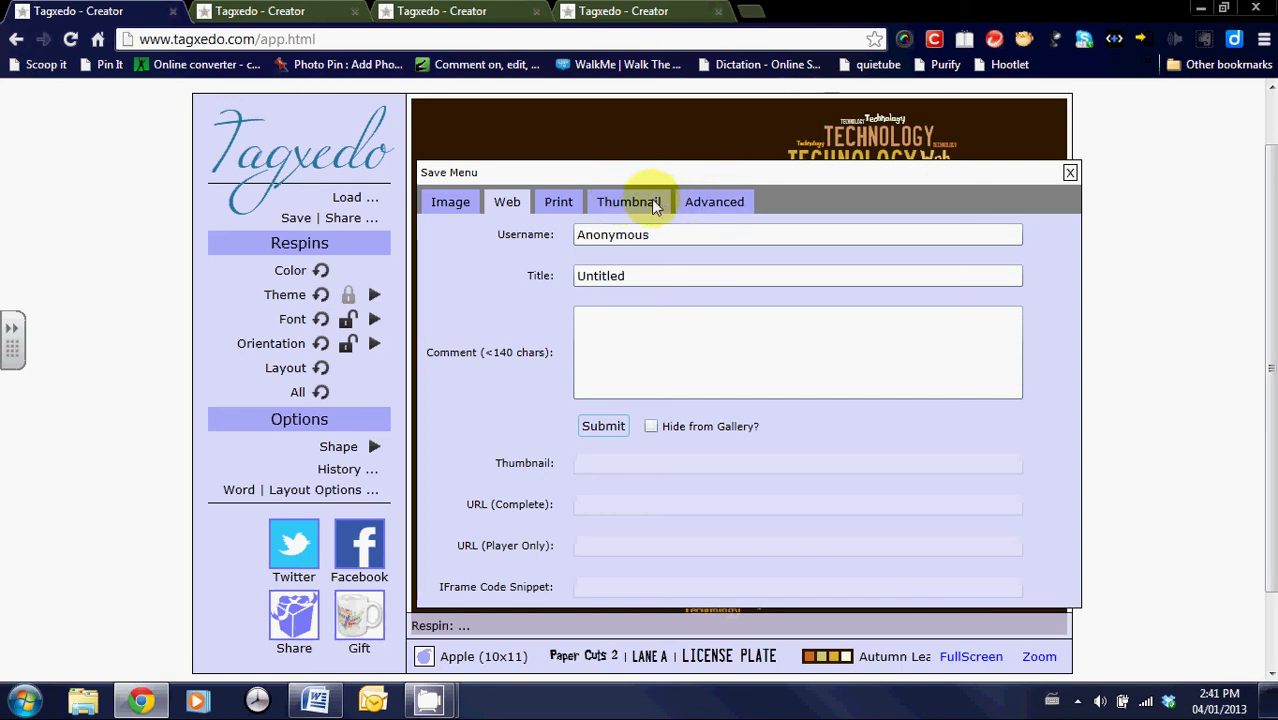
{"action": "left_click", "coordinate": [619, 208]}
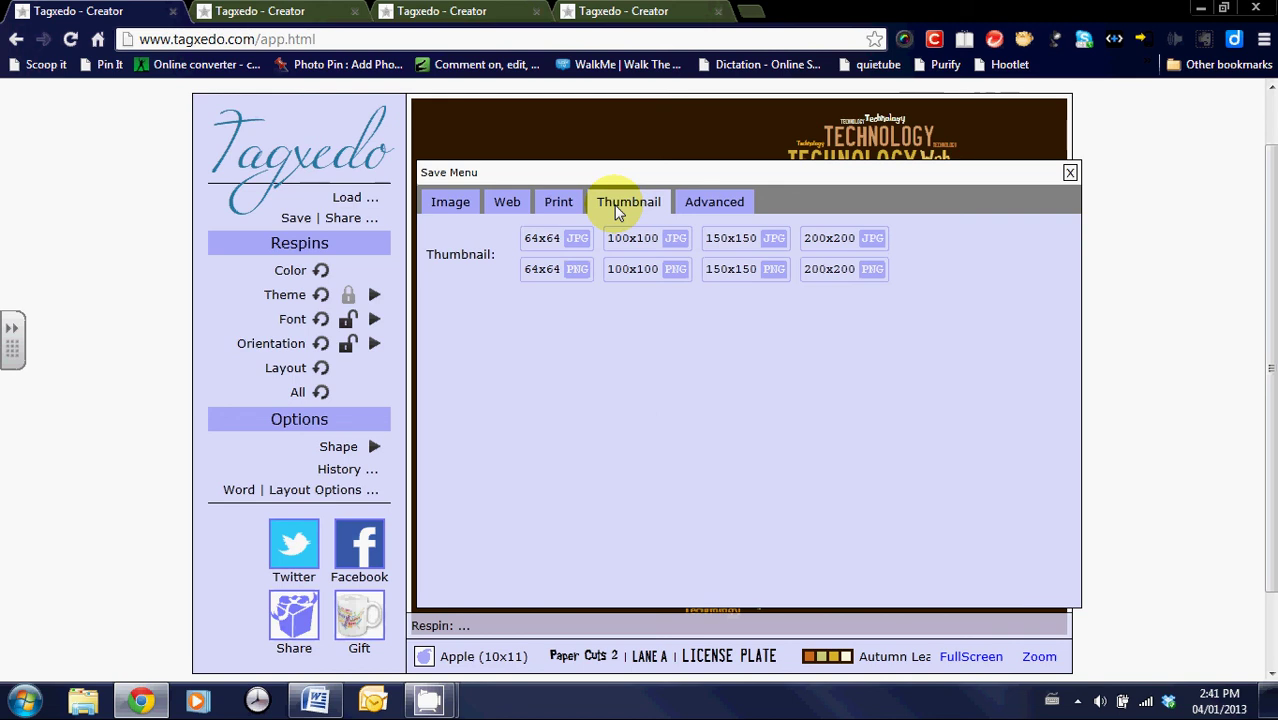
{"action": "left_click", "coordinate": [714, 202]}
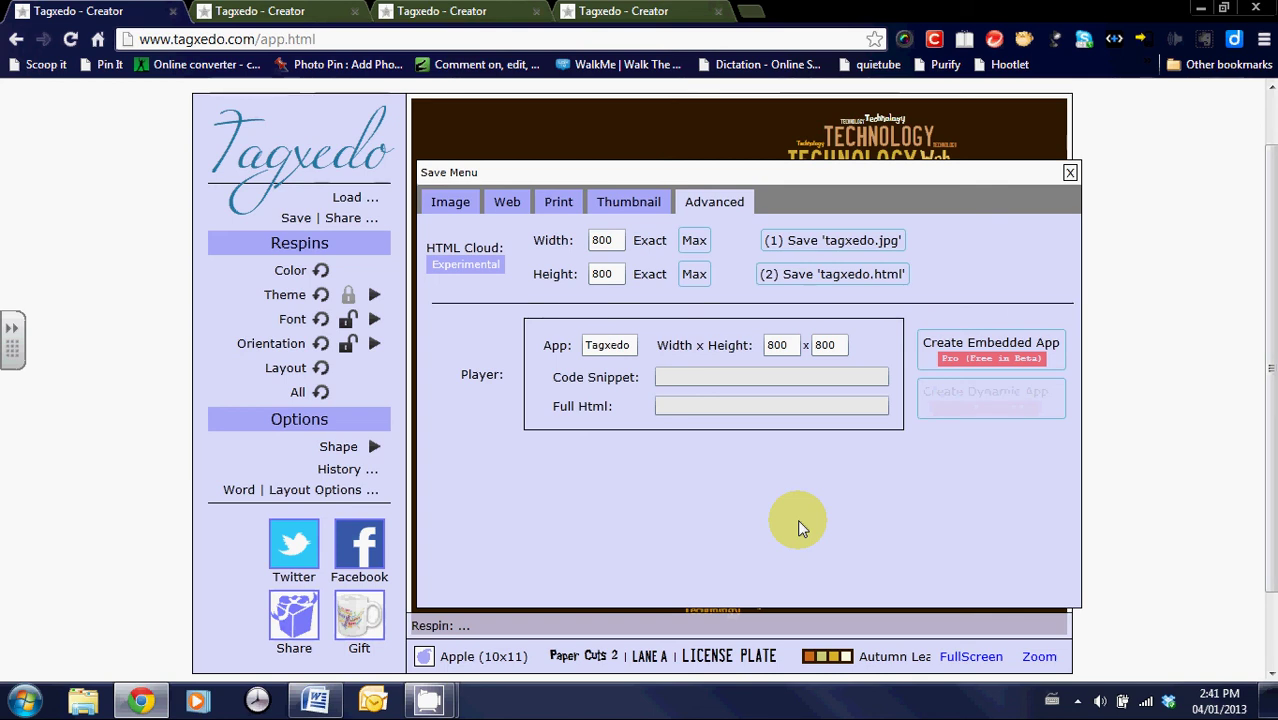
{"action": "left_click", "coordinate": [399, 271]}
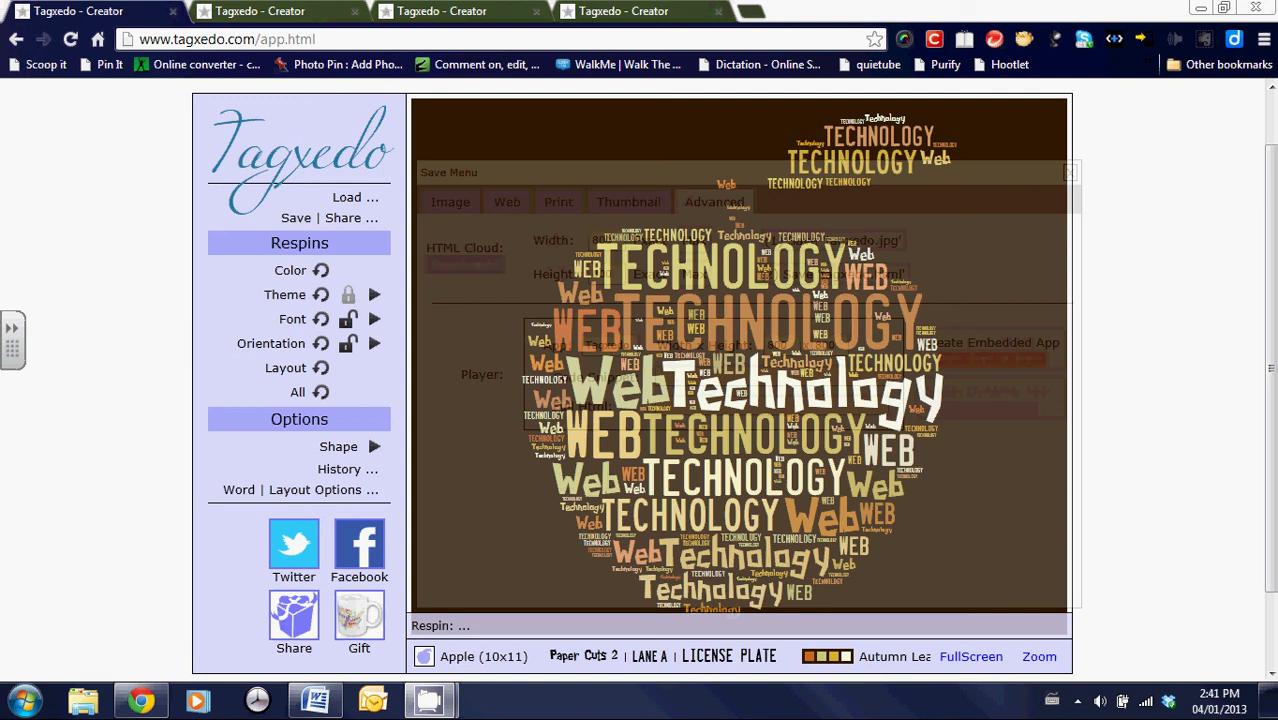